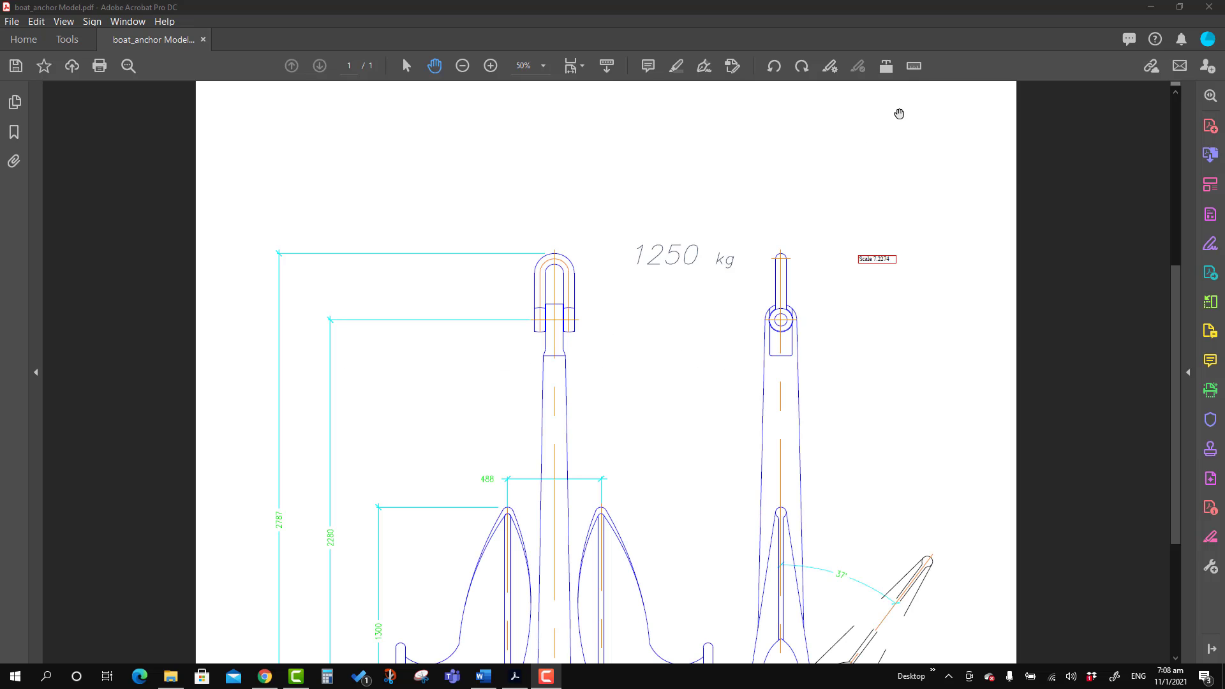
Activate the measuring tool, show the page rulers around the anchor drawing and hide them again
left_click(919, 74)
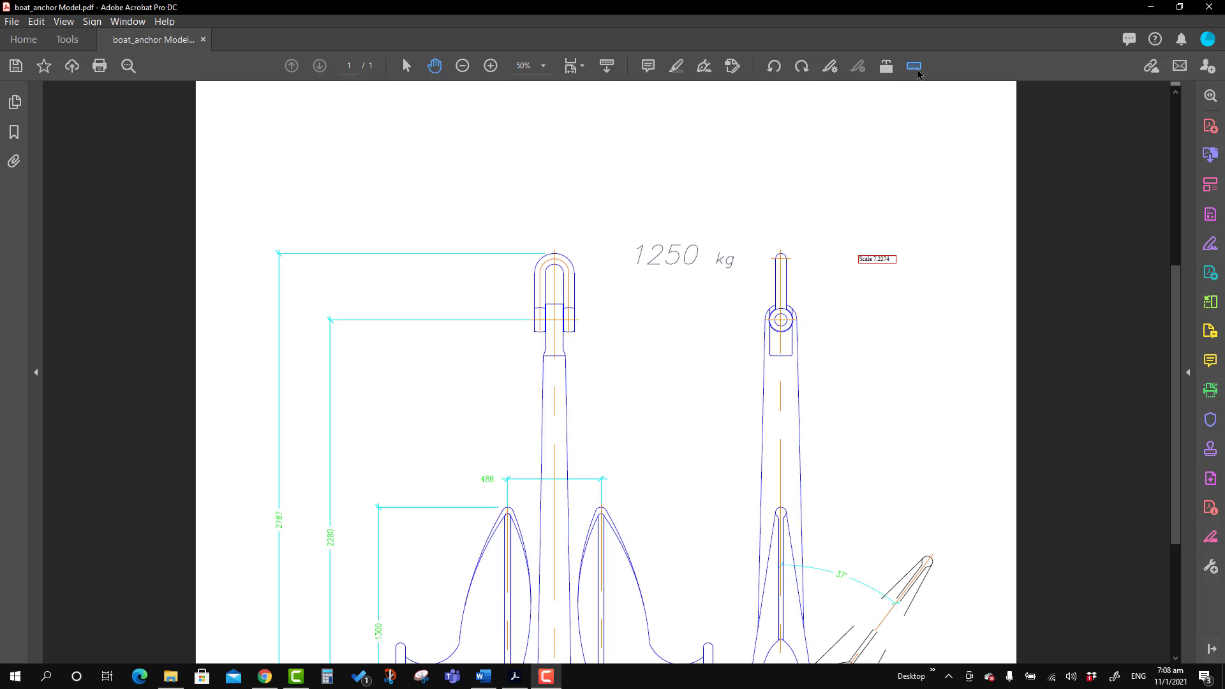
right_click(732, 175)
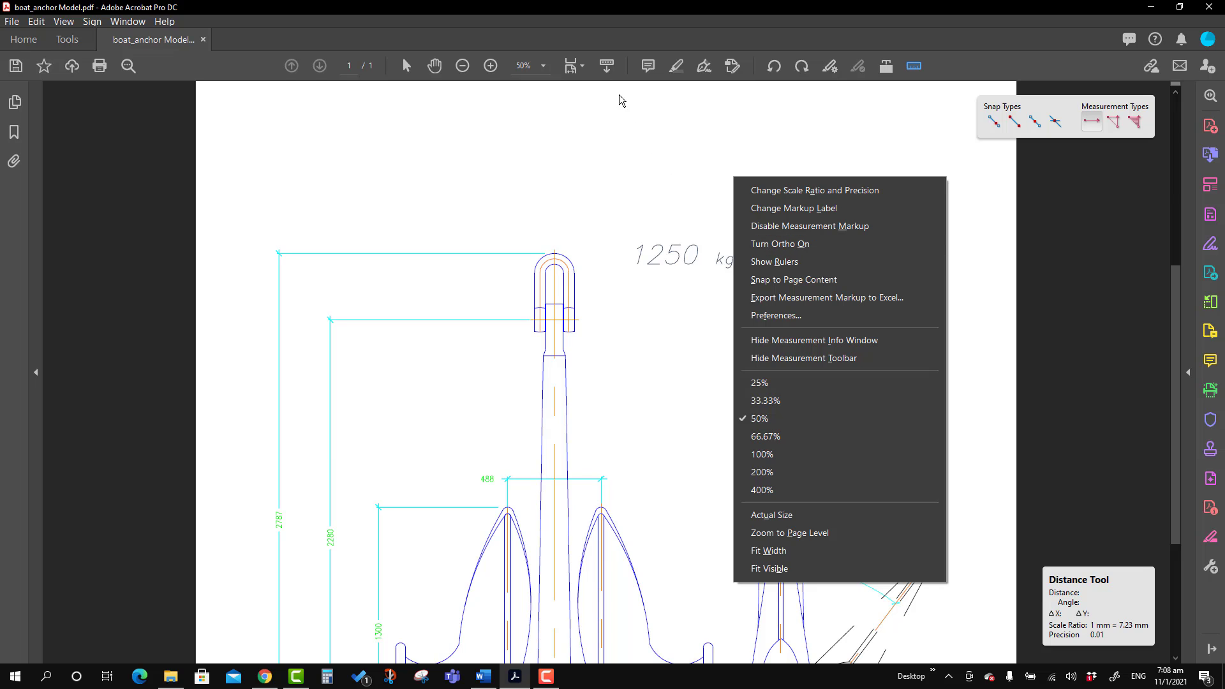
left_click(799, 266)
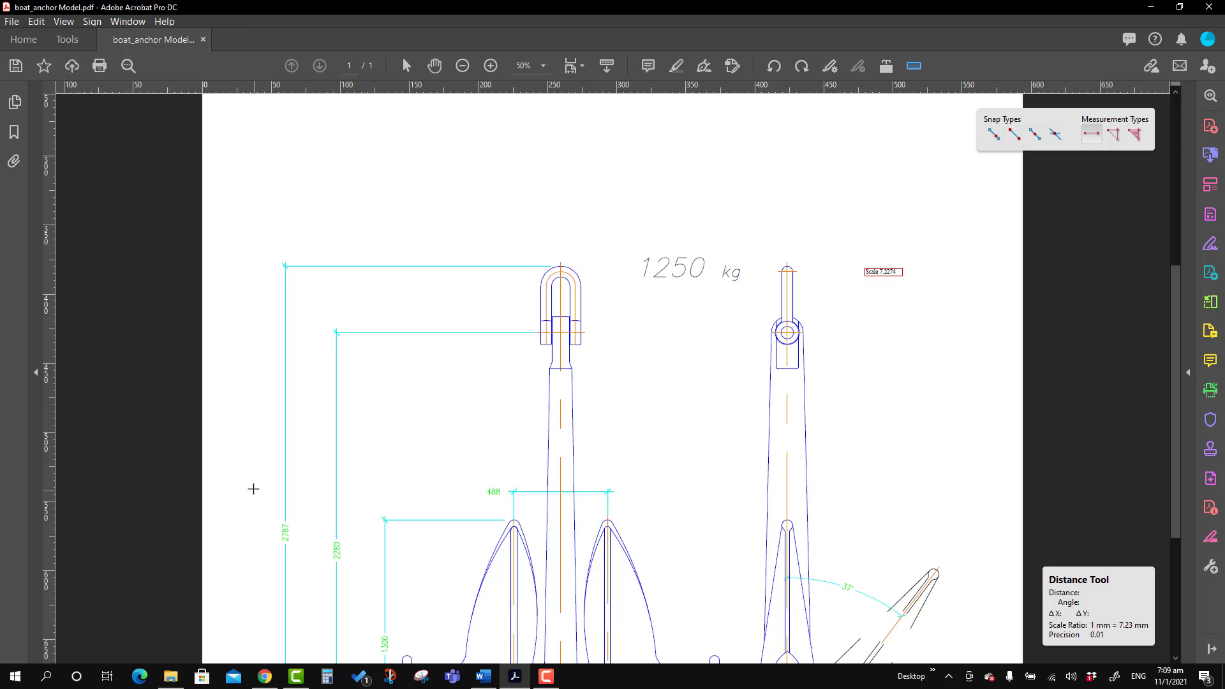
right_click(426, 218)
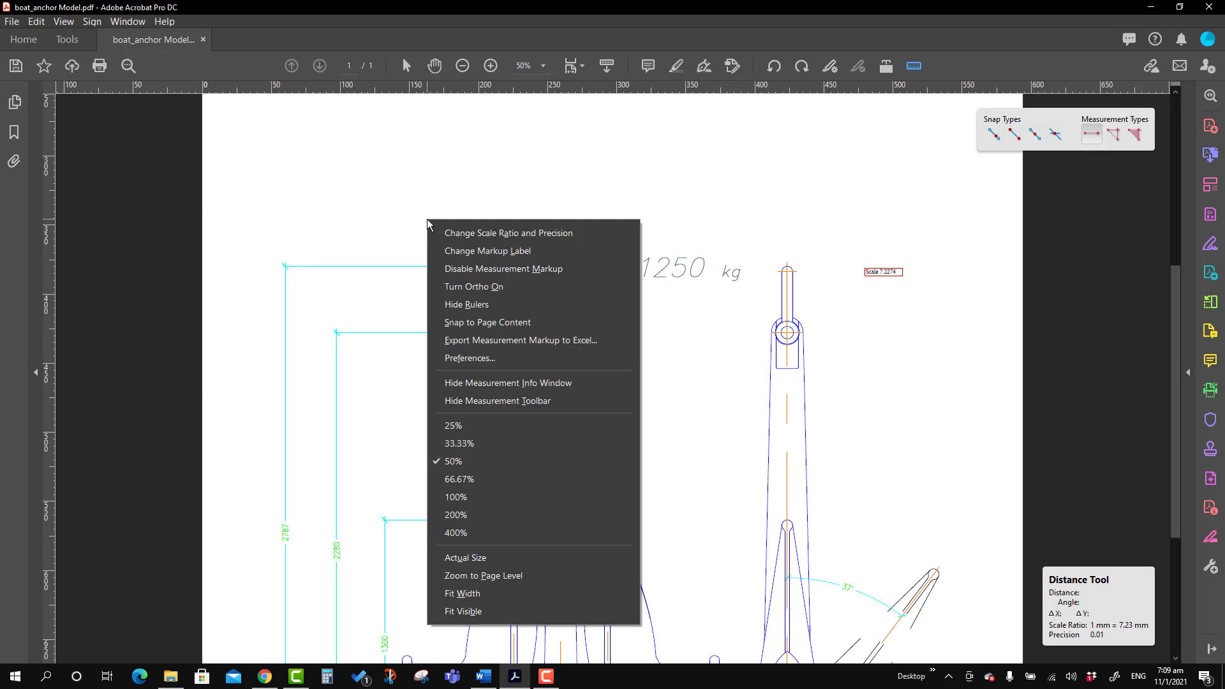
left_click(468, 305)
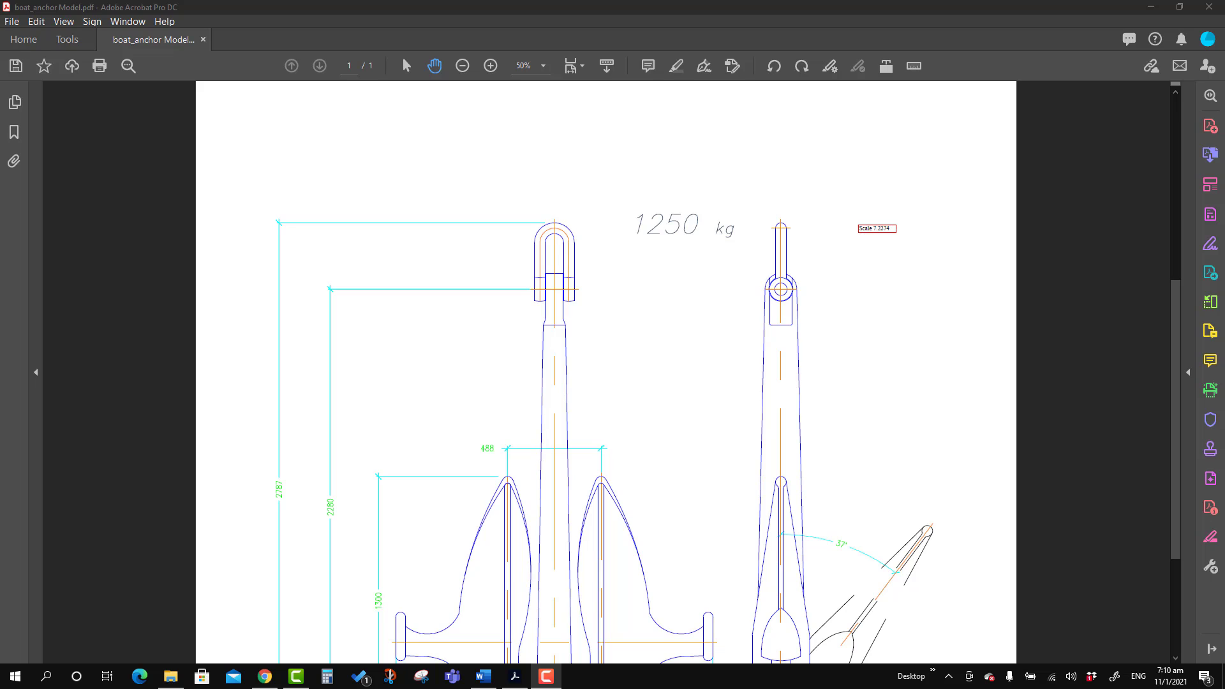
Restart the measuring tool and enable all four snap types for picking points on the drawing
left_click(914, 67)
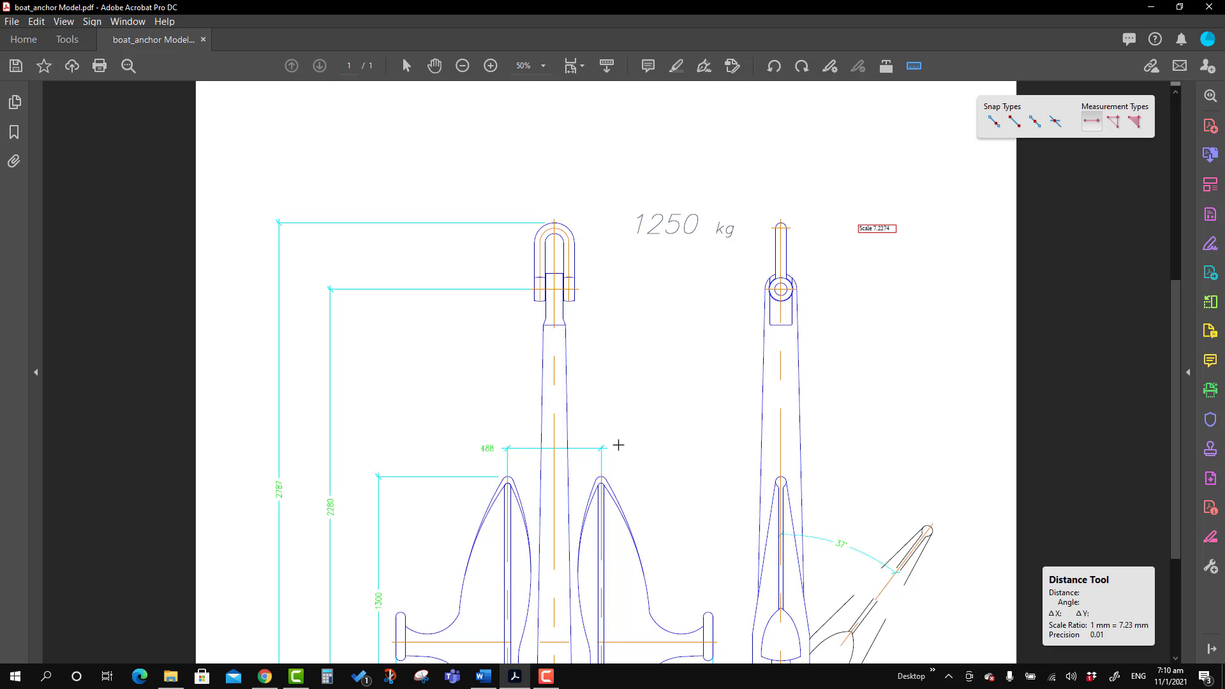
left_click(1055, 121)
left_click(1035, 121)
left_click(993, 121)
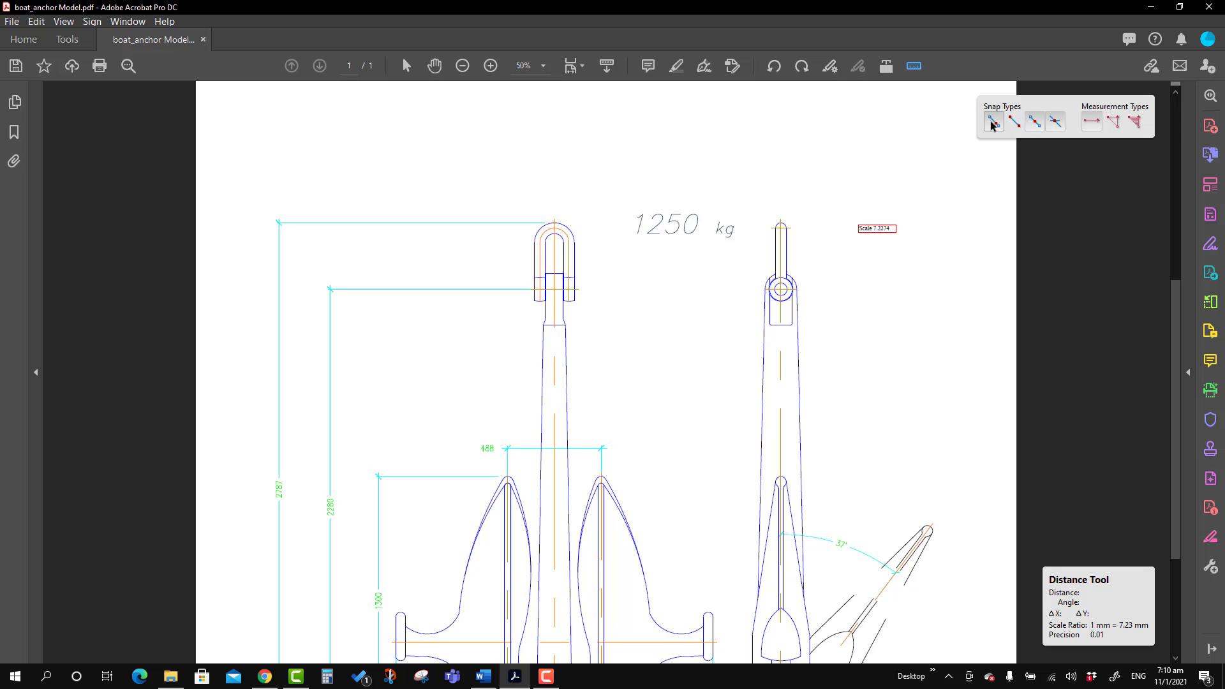
Place a distance markup between the two fluke centrelines in the front view, just above the 488 dimension line
left_click(601, 448)
left_click(578, 449)
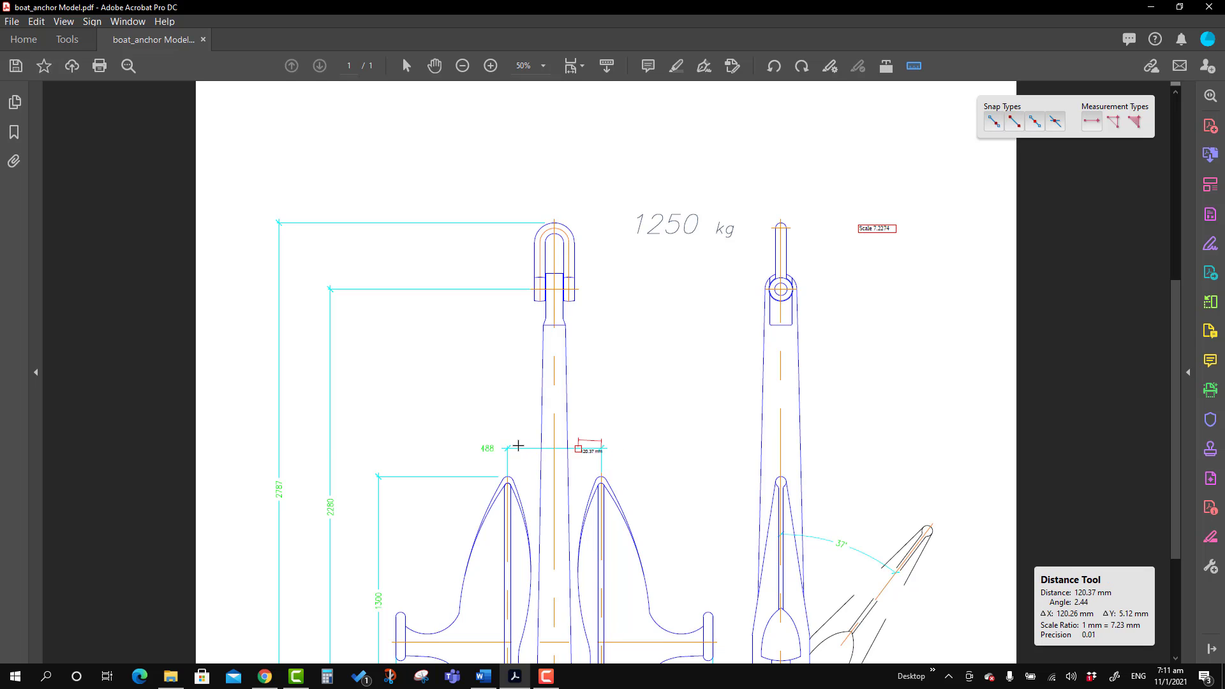
left_click(517, 440)
left_click(520, 407)
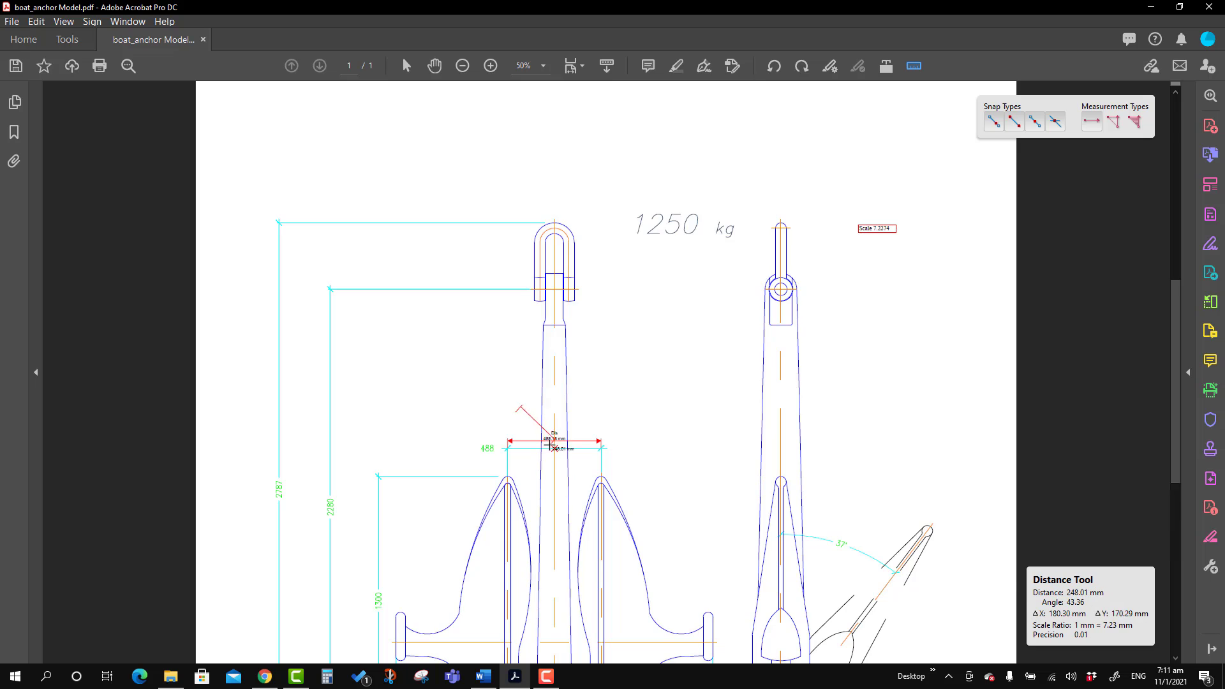
scroll(550, 445, "up", 4)
key("Escape")
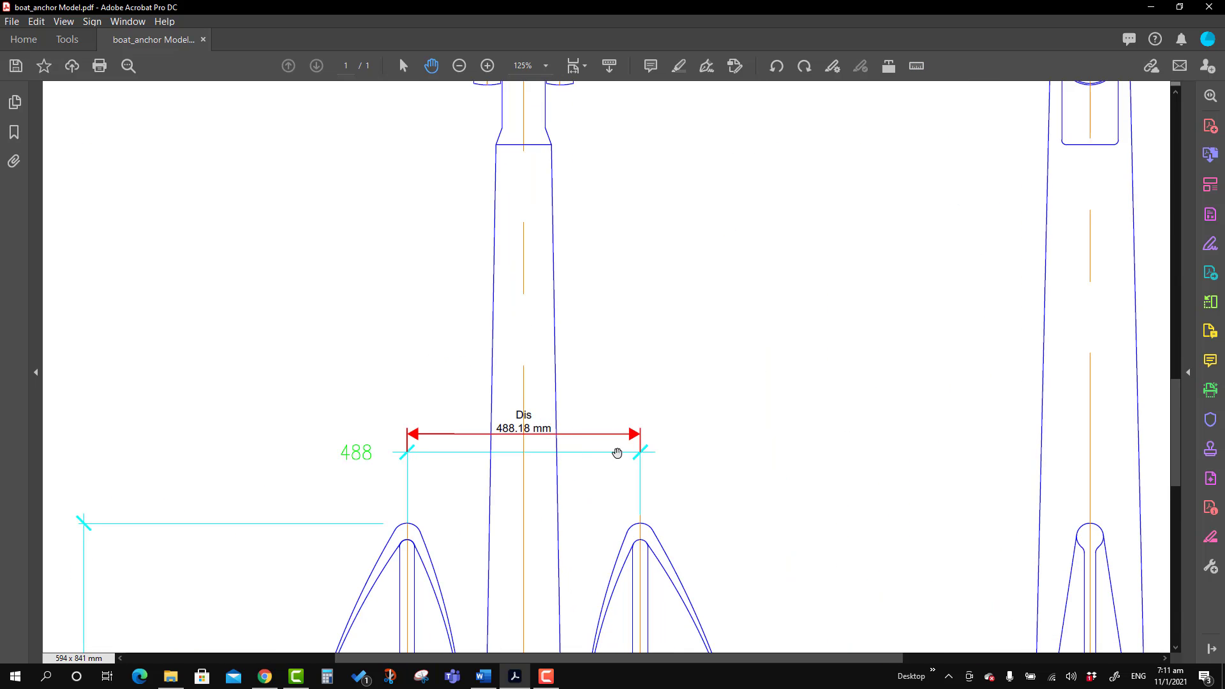
mouse_move(521, 437)
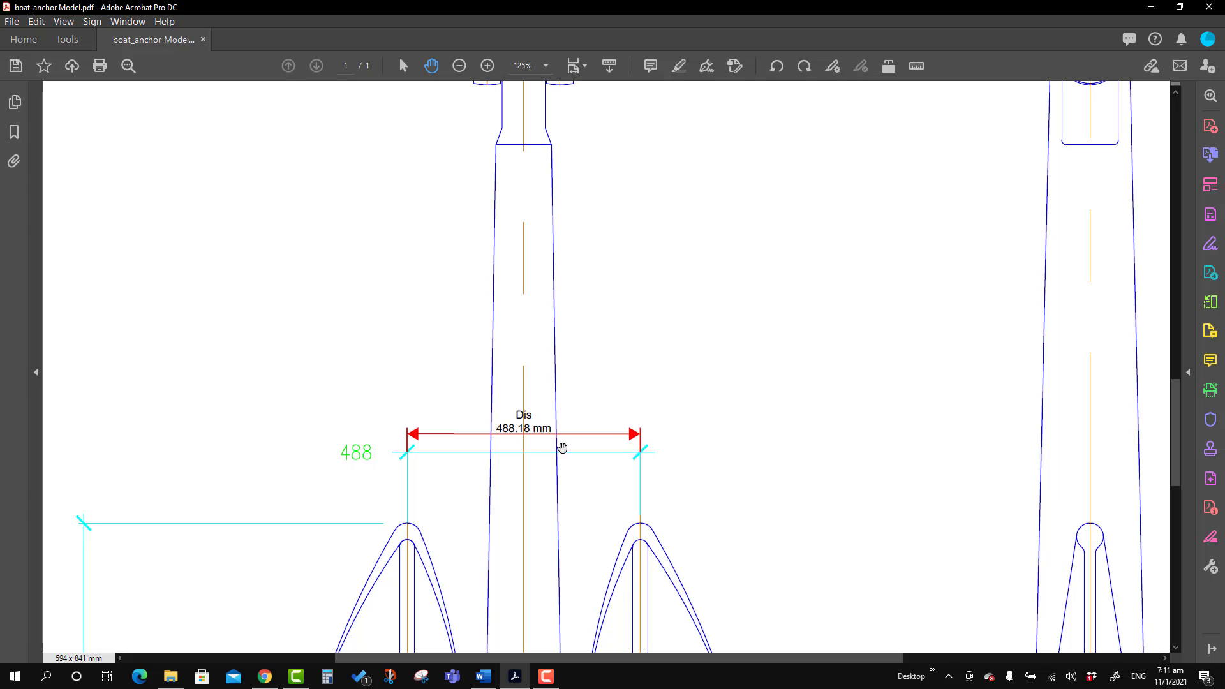
Disable measurement markup for the distance tool
right_click(731, 276)
left_click(919, 68)
right_click(786, 185)
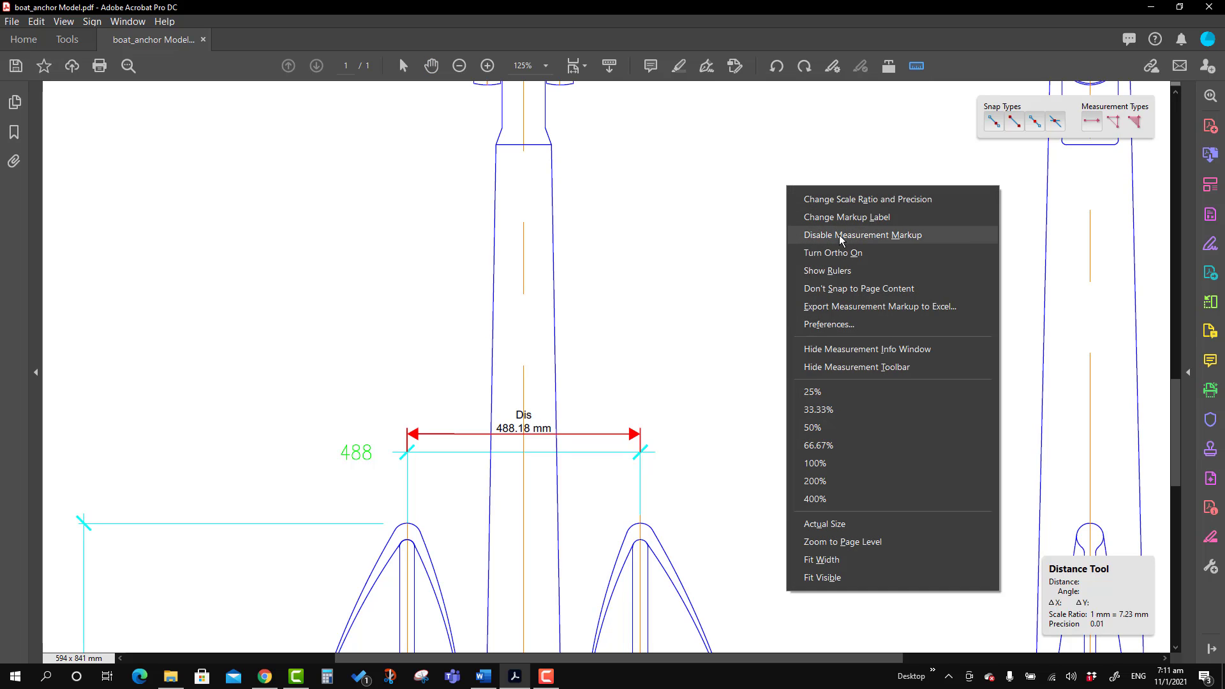
left_click(839, 236)
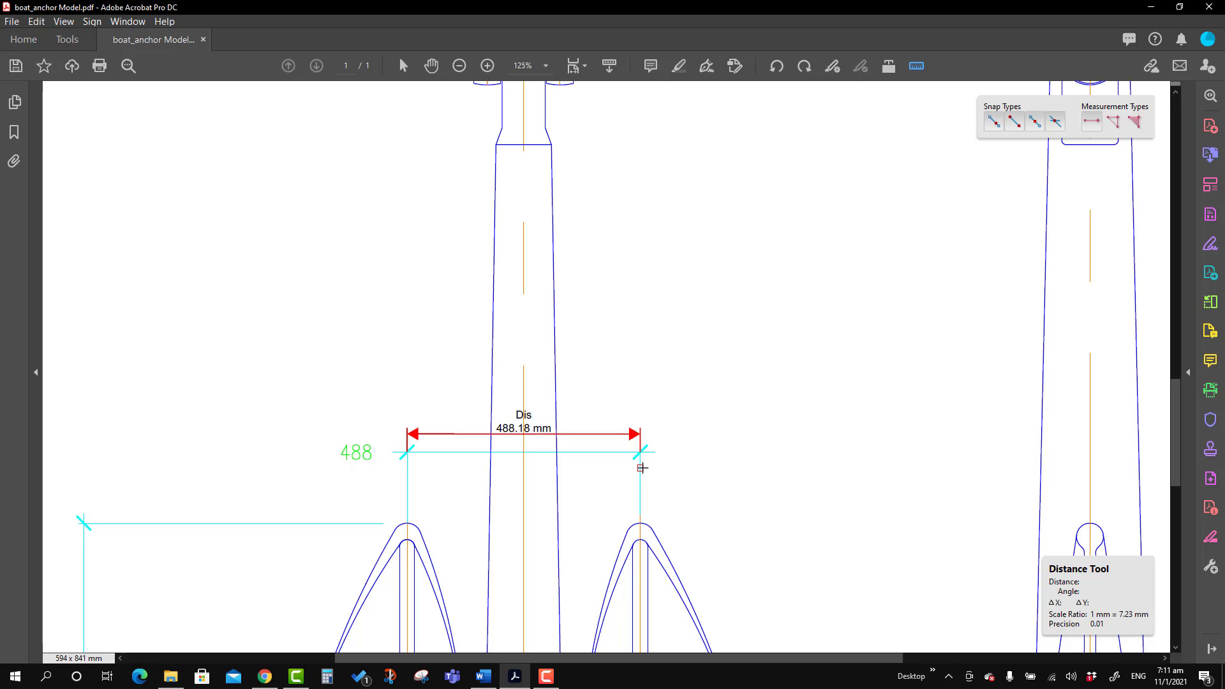
Measure the spacing of the fluke centrelines and a few freehand horizontal and vertical distances without leaving markup
left_click(641, 467)
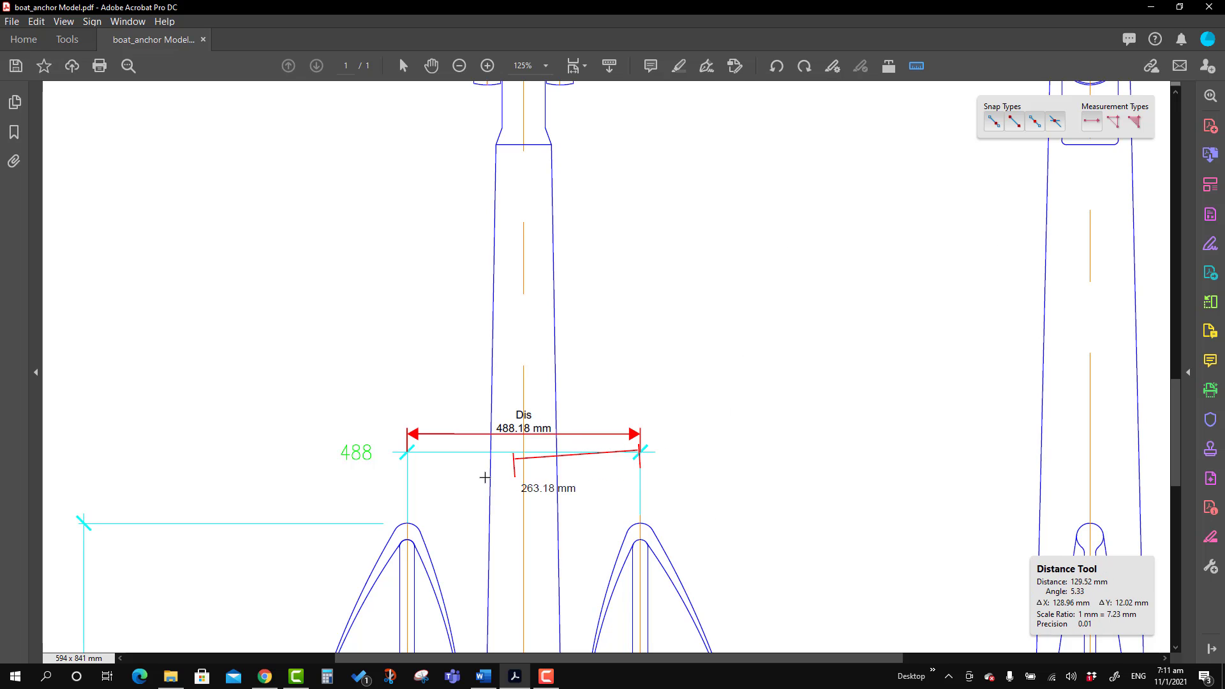
left_click(408, 476)
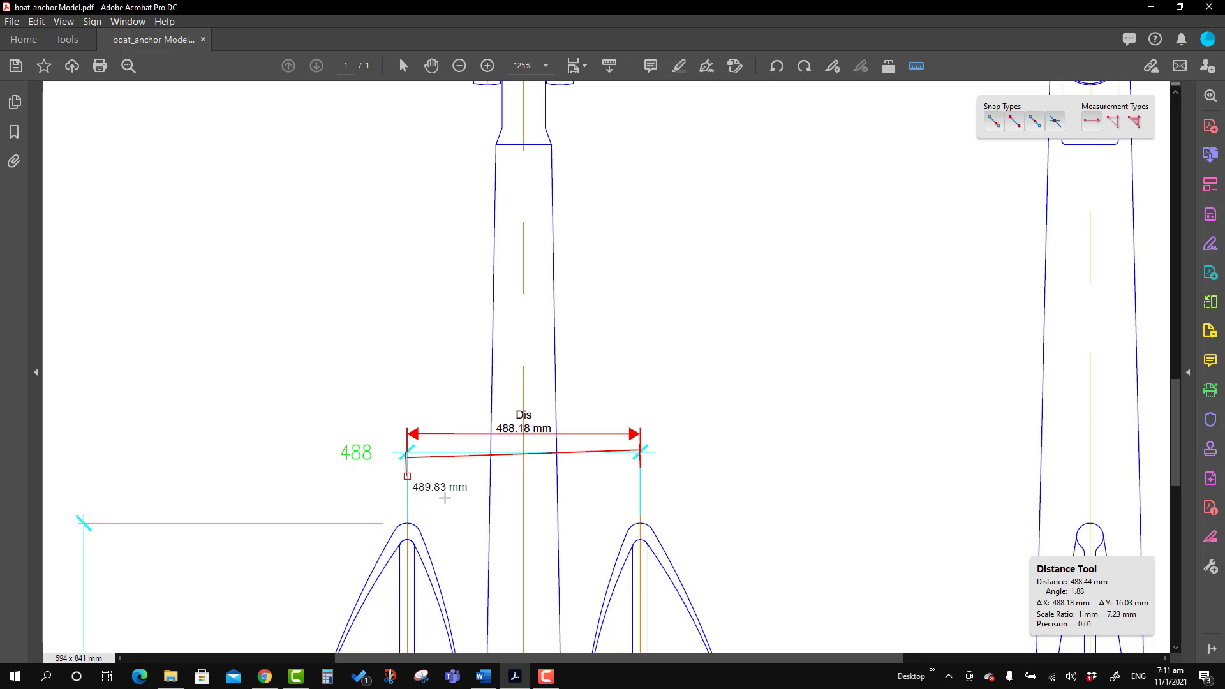
left_click(445, 487)
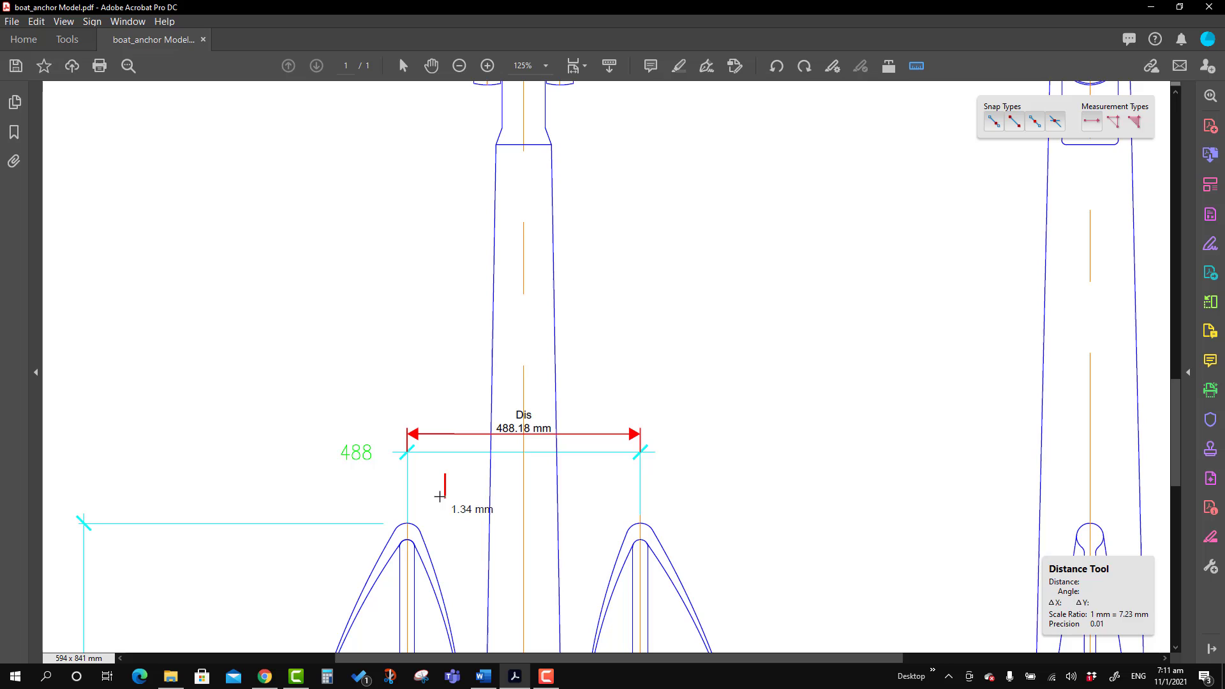
left_click(670, 505, "shift")
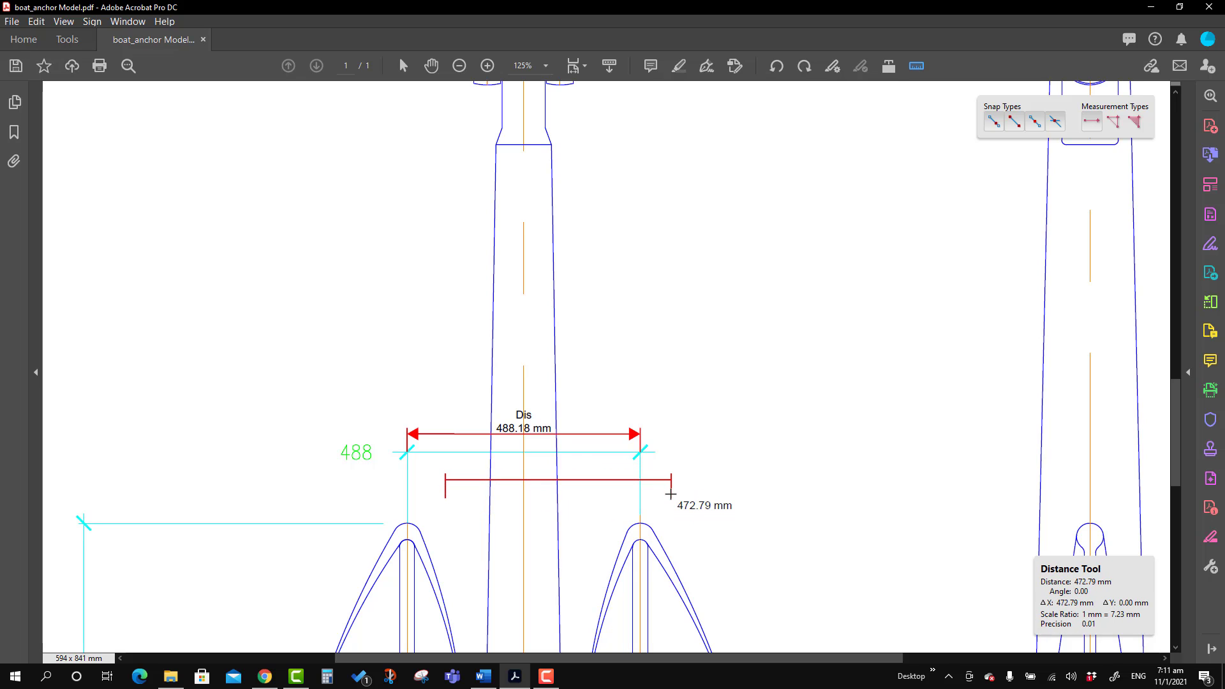
left_click(654, 366)
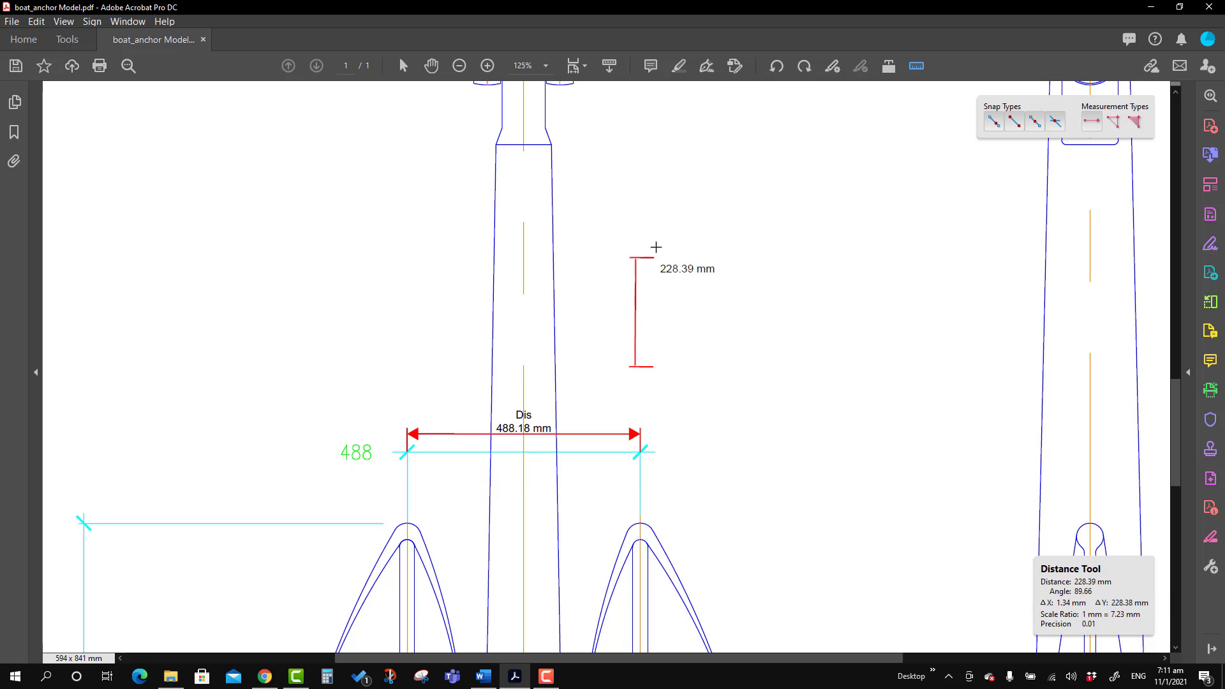
left_click(666, 288)
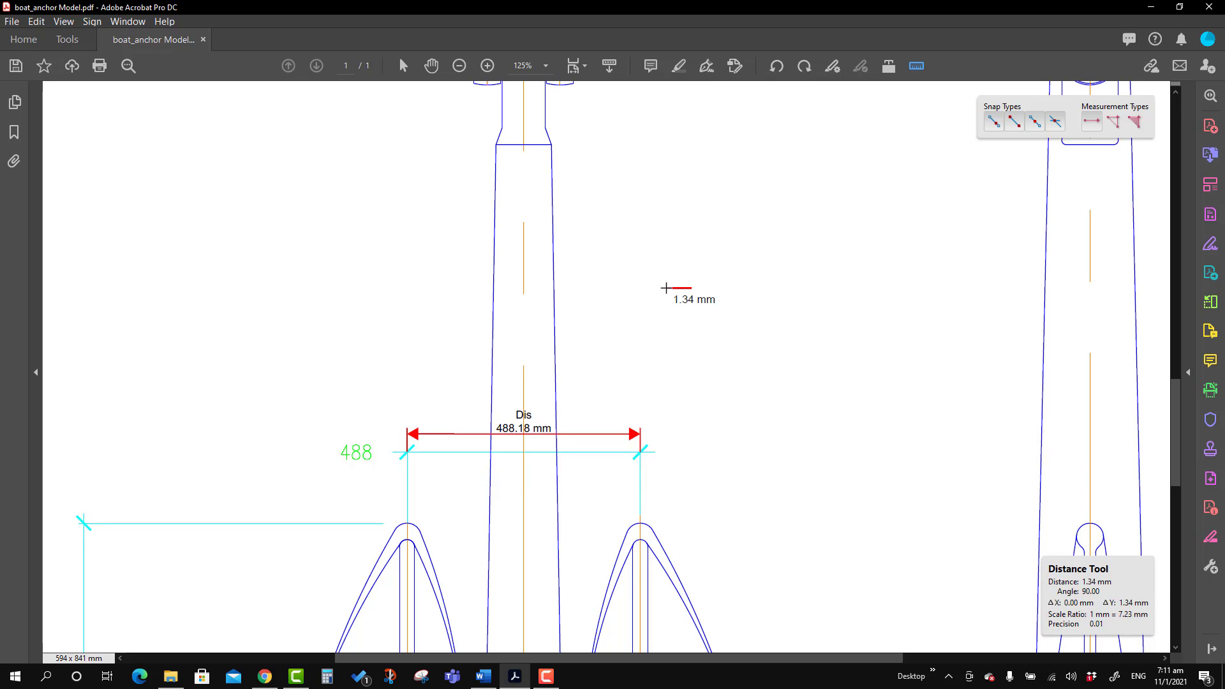
key("Escape")
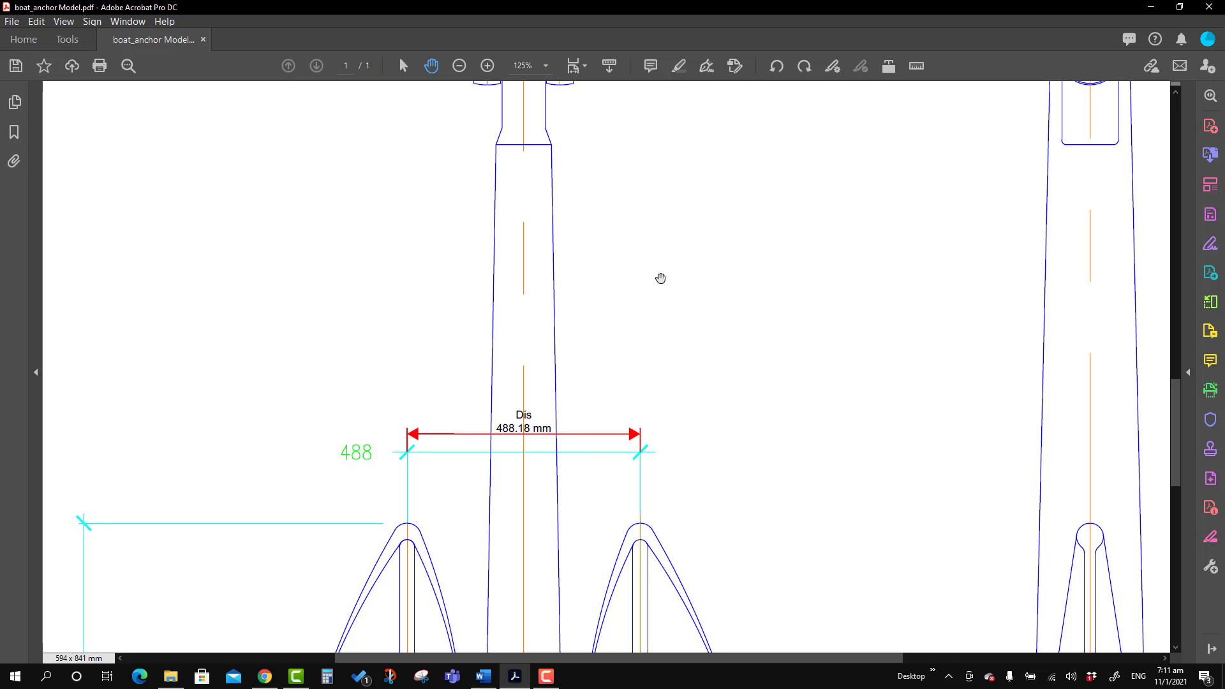
Restart the measuring tool and enable measurement markup again
right_click(688, 249)
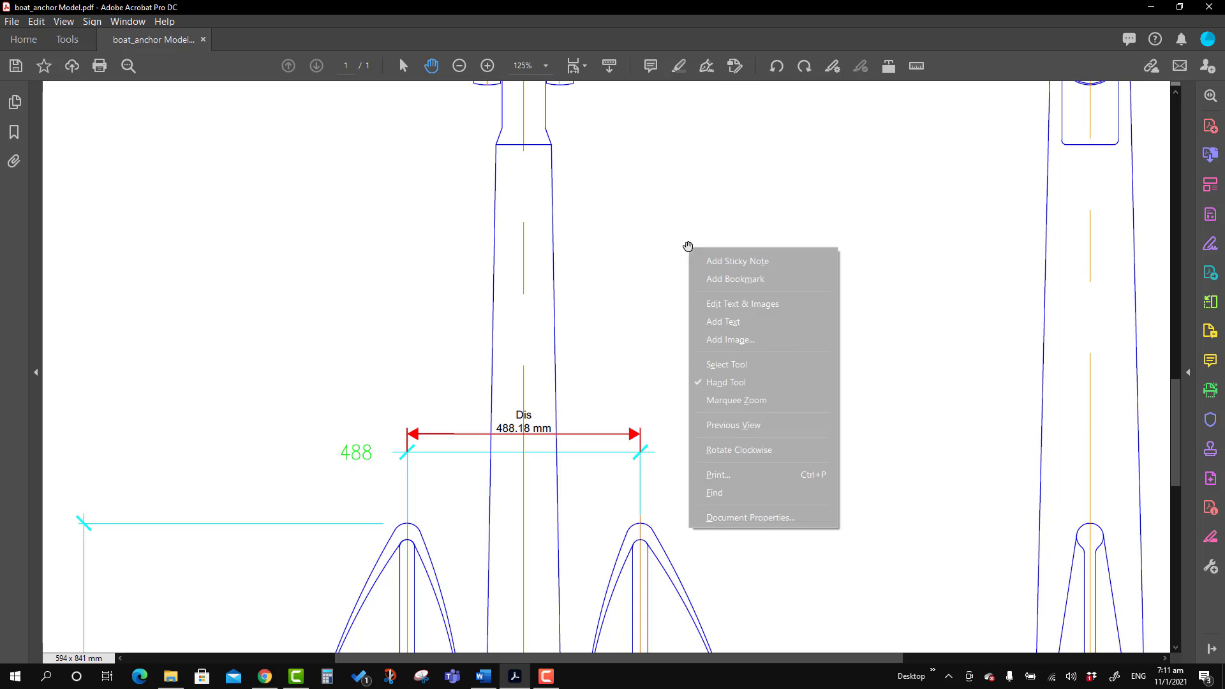
left_click(919, 66)
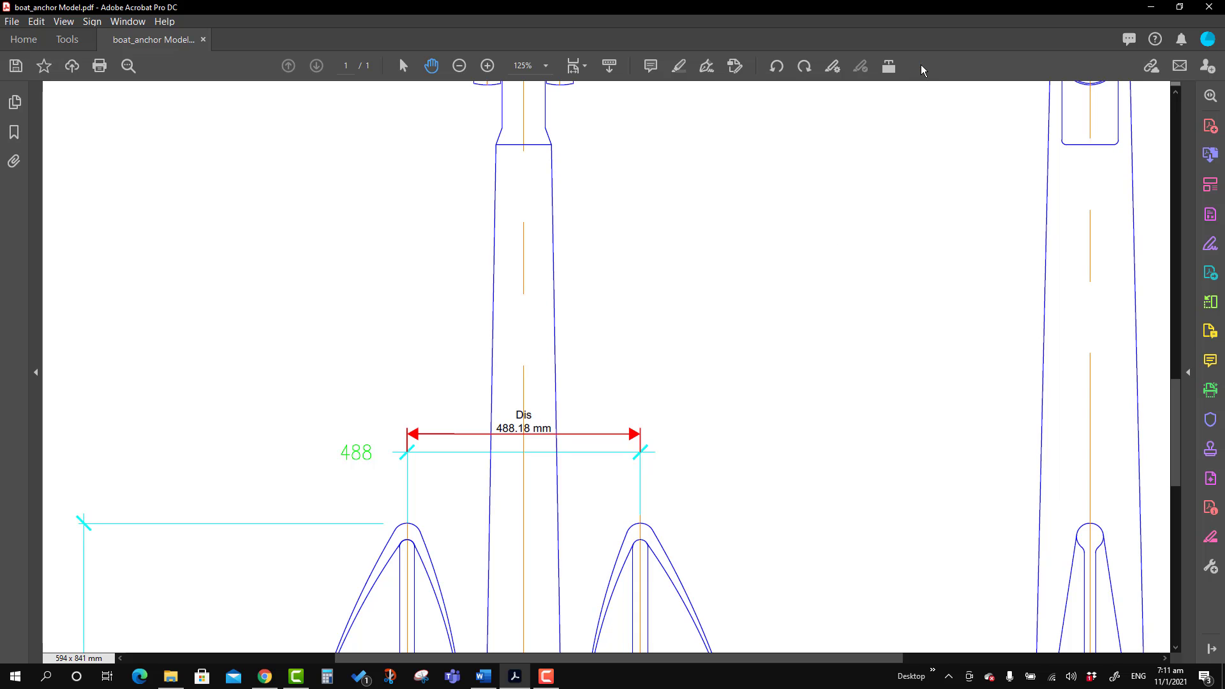
left_click(917, 67)
right_click(764, 219)
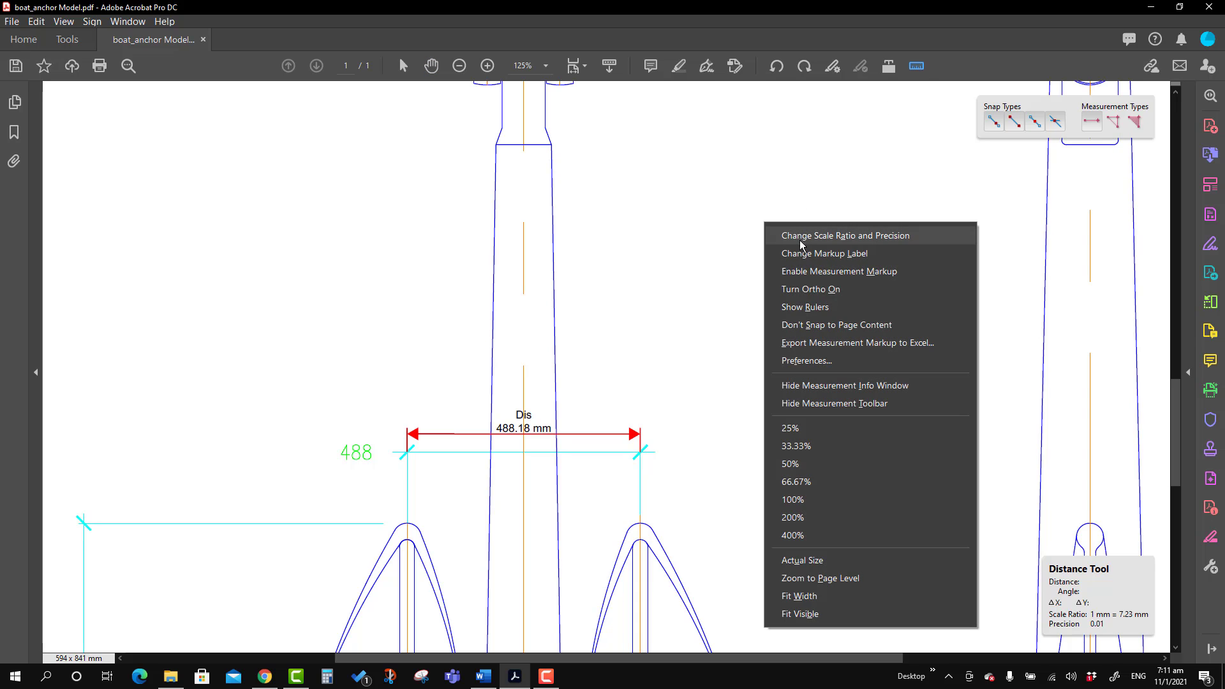
left_click(833, 273)
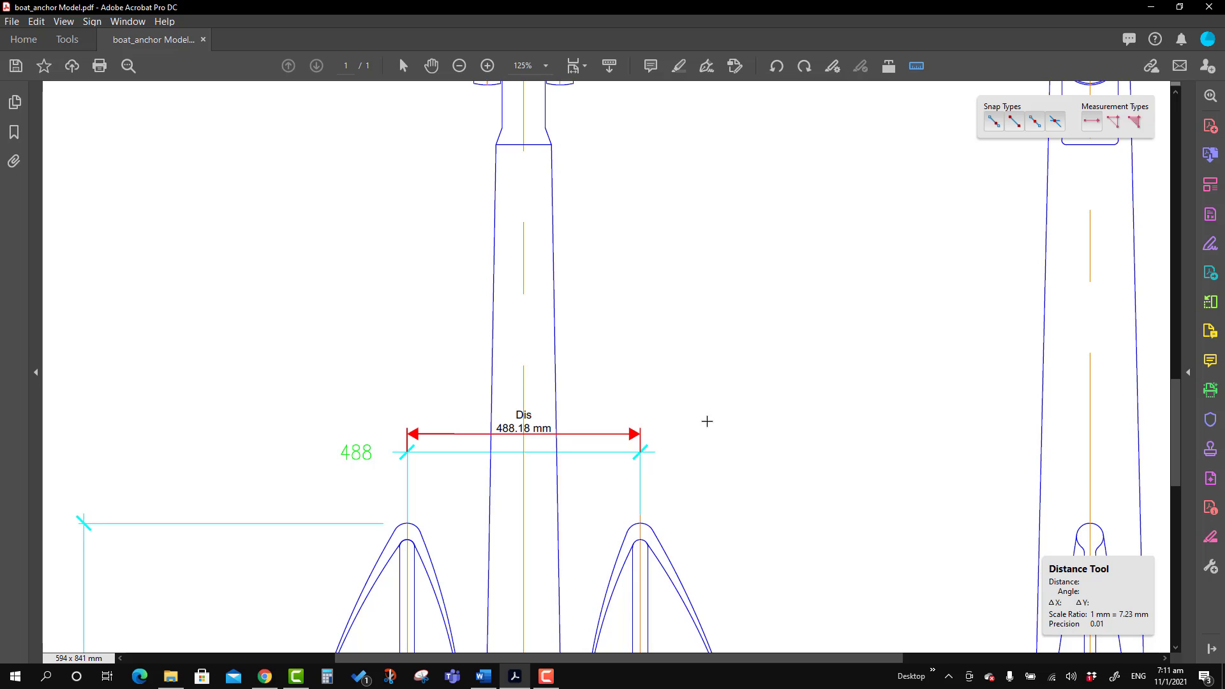
Place a second distance markup between the two fluke centrelines, just below the 488 dimension line
left_click(638, 486)
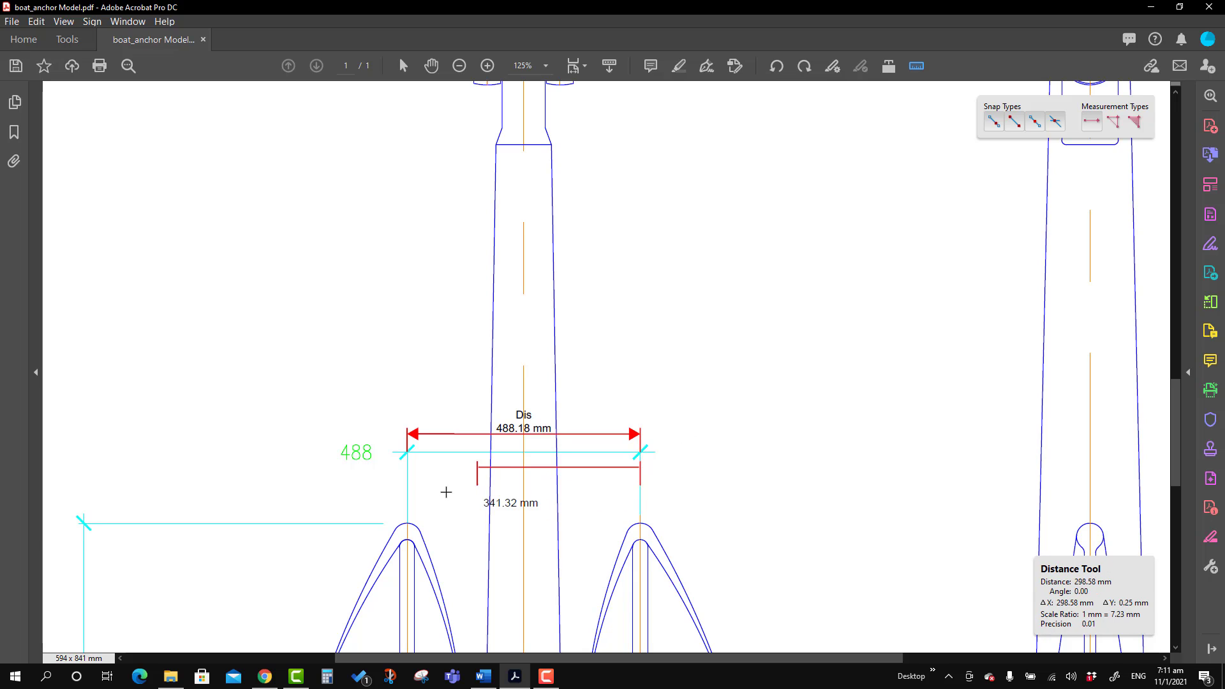
left_click(409, 500)
key("Escape")
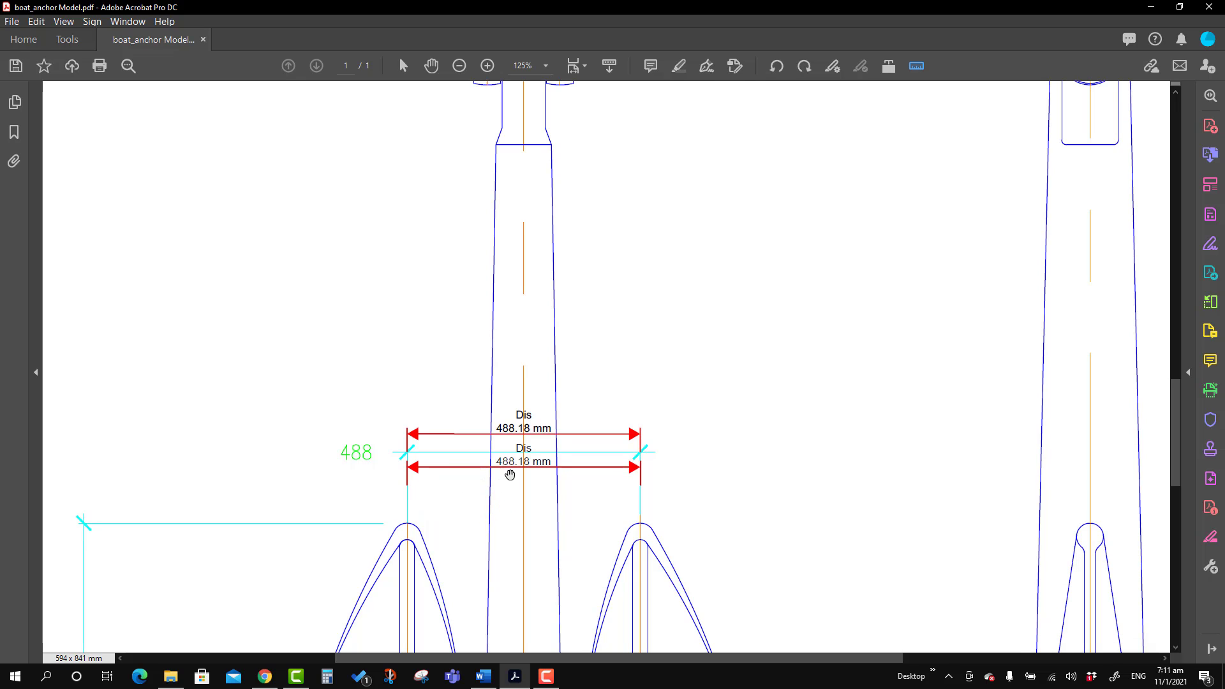
double_click(513, 470)
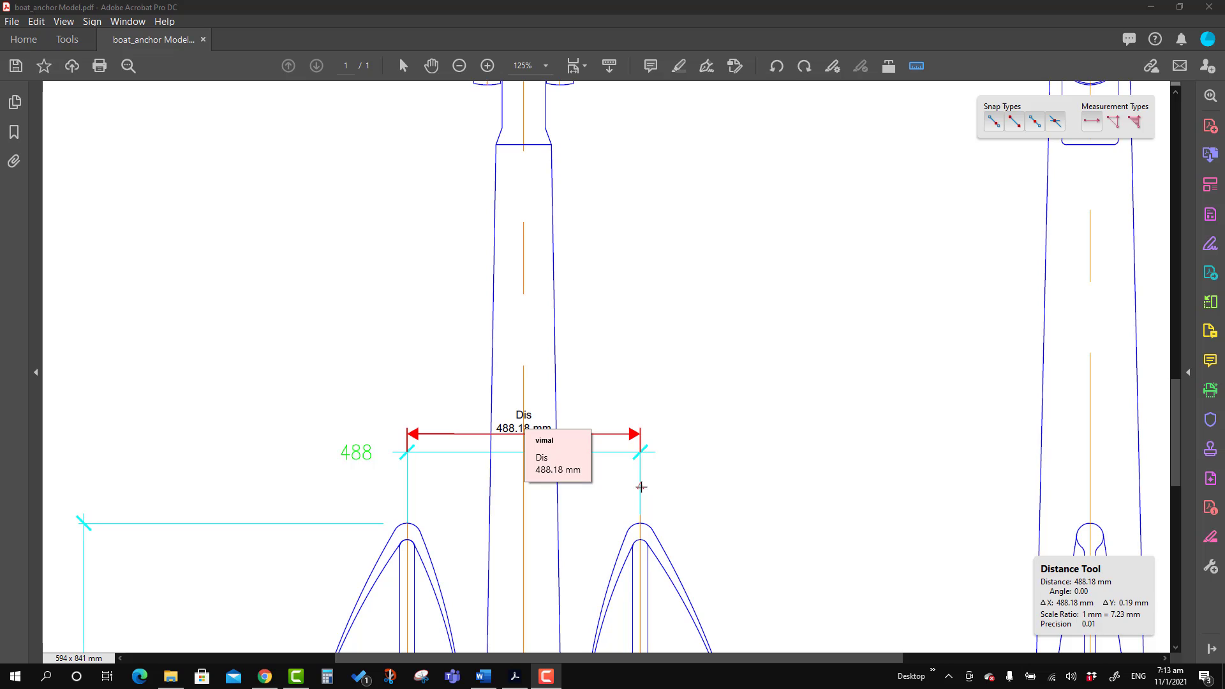
Place a distance markup from the shank's left edge to the right fluke's centreline, below the 488 dimension line
left_click(489, 488)
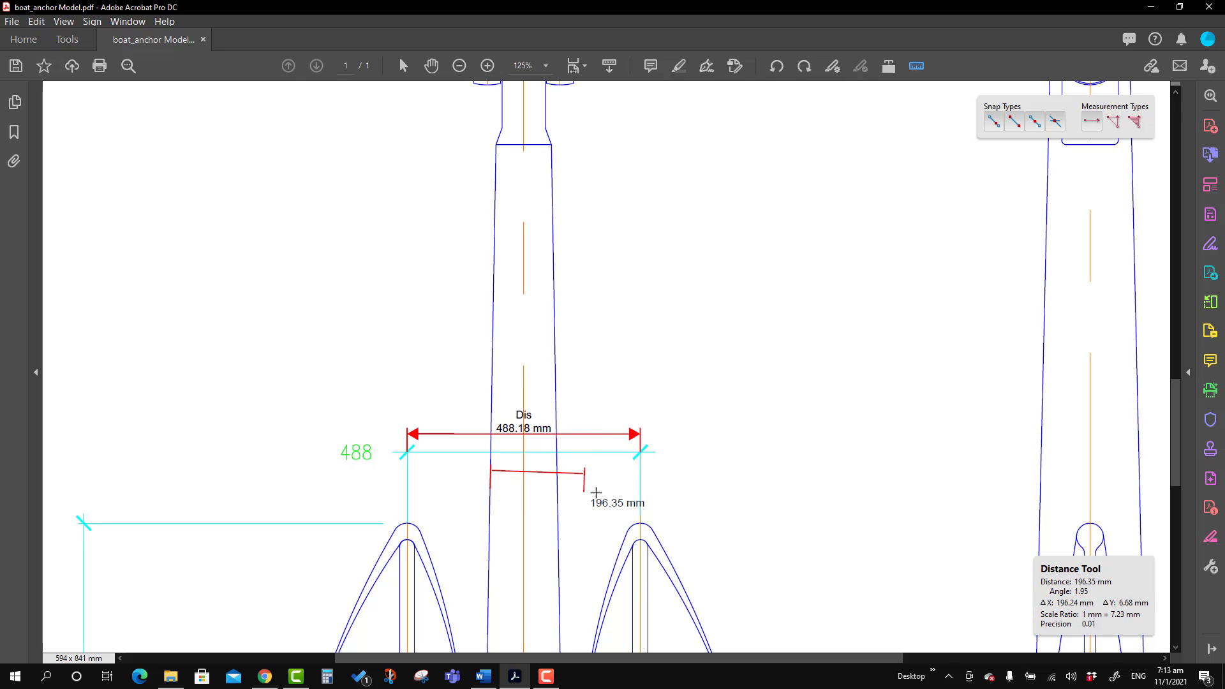
left_click(640, 487)
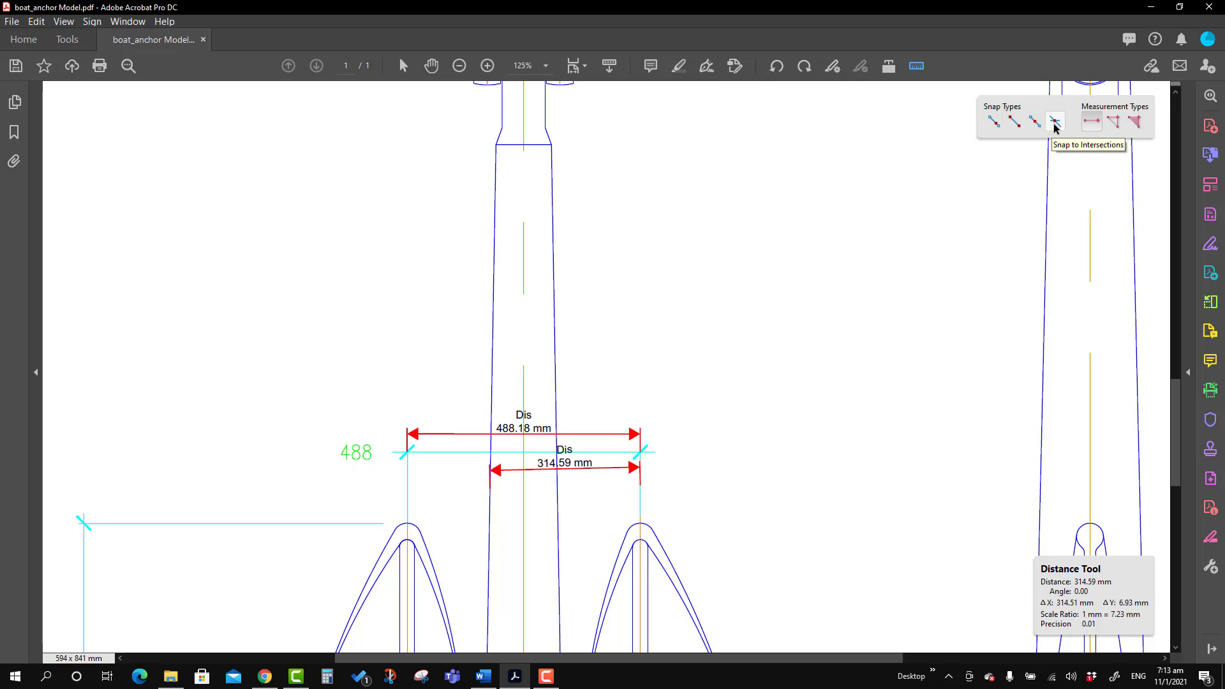
left_click(993, 121)
left_click(1013, 122)
left_click(1034, 121)
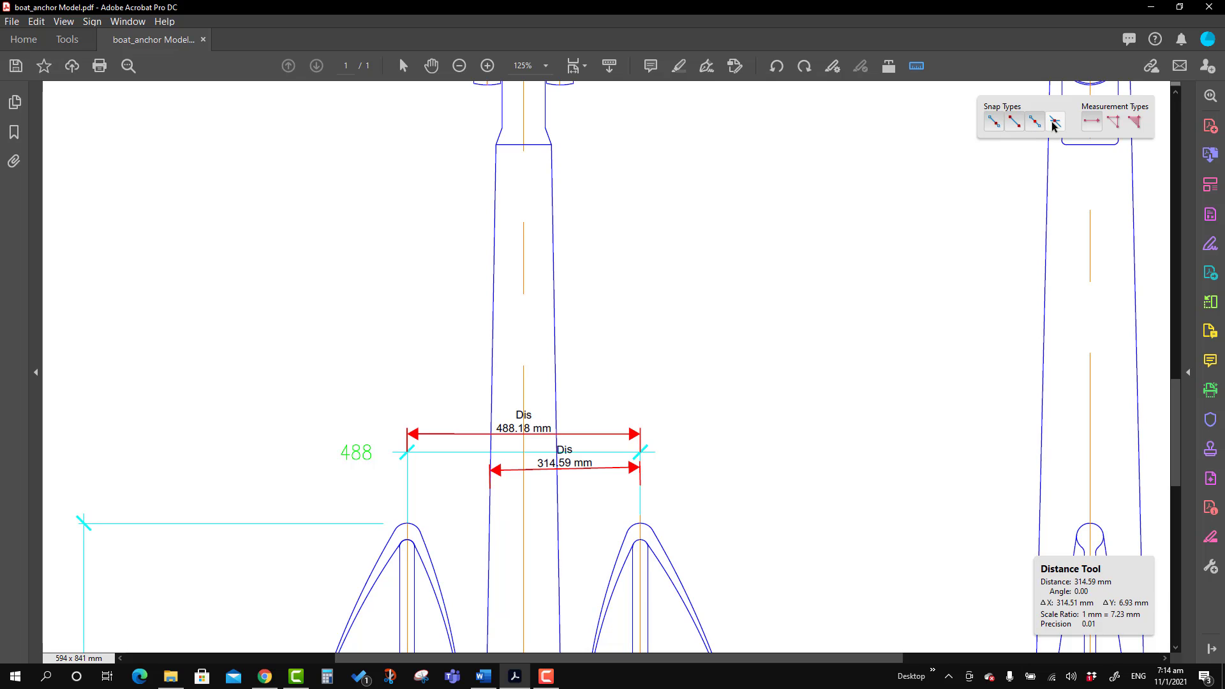
left_click(1054, 122)
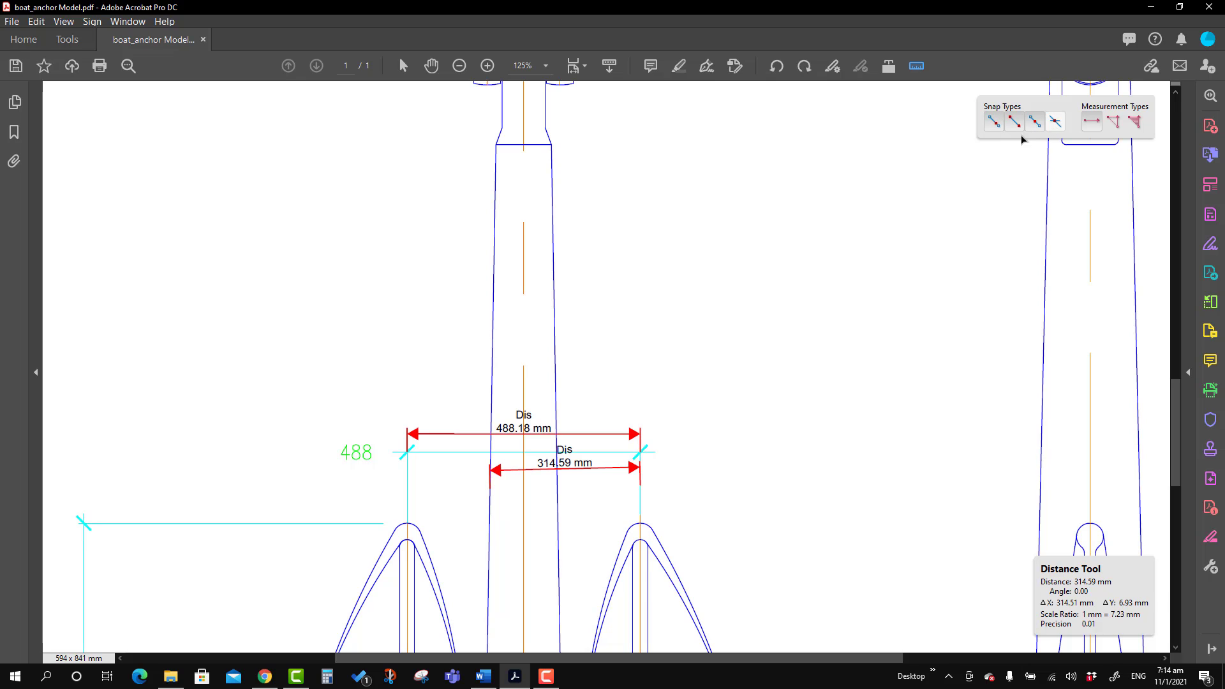
Place a distance markup across the width of the shank in the front view, above the existing distance markups
left_click(553, 296)
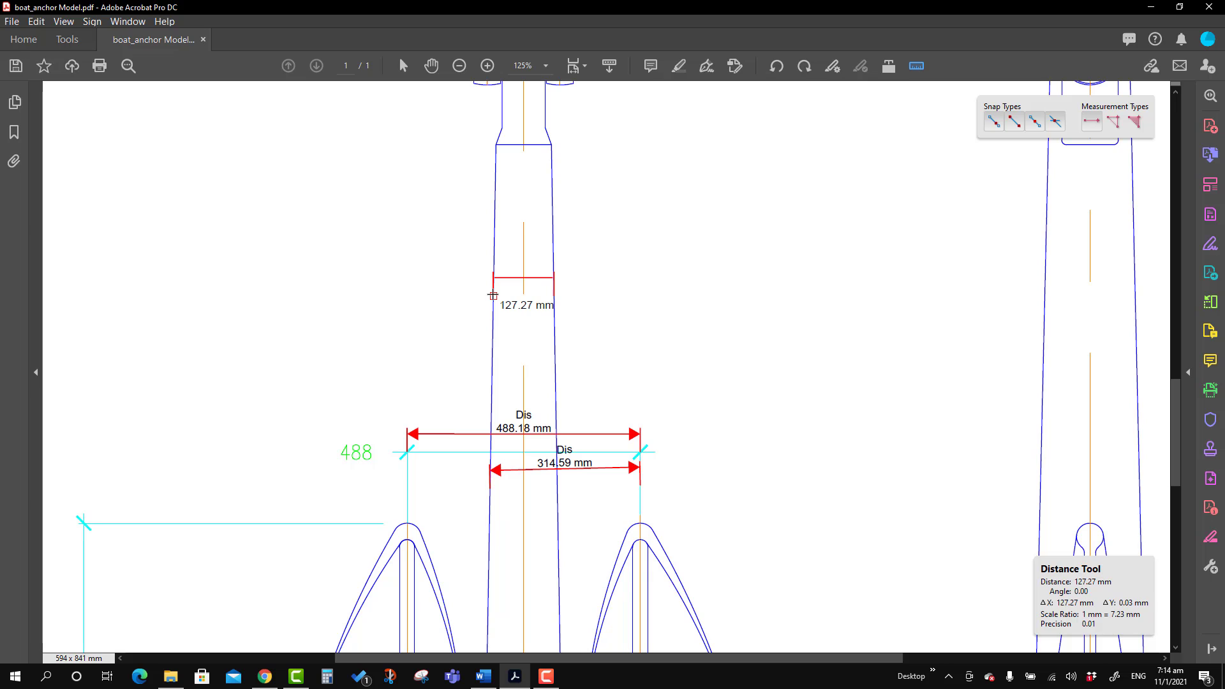
left_click(493, 295)
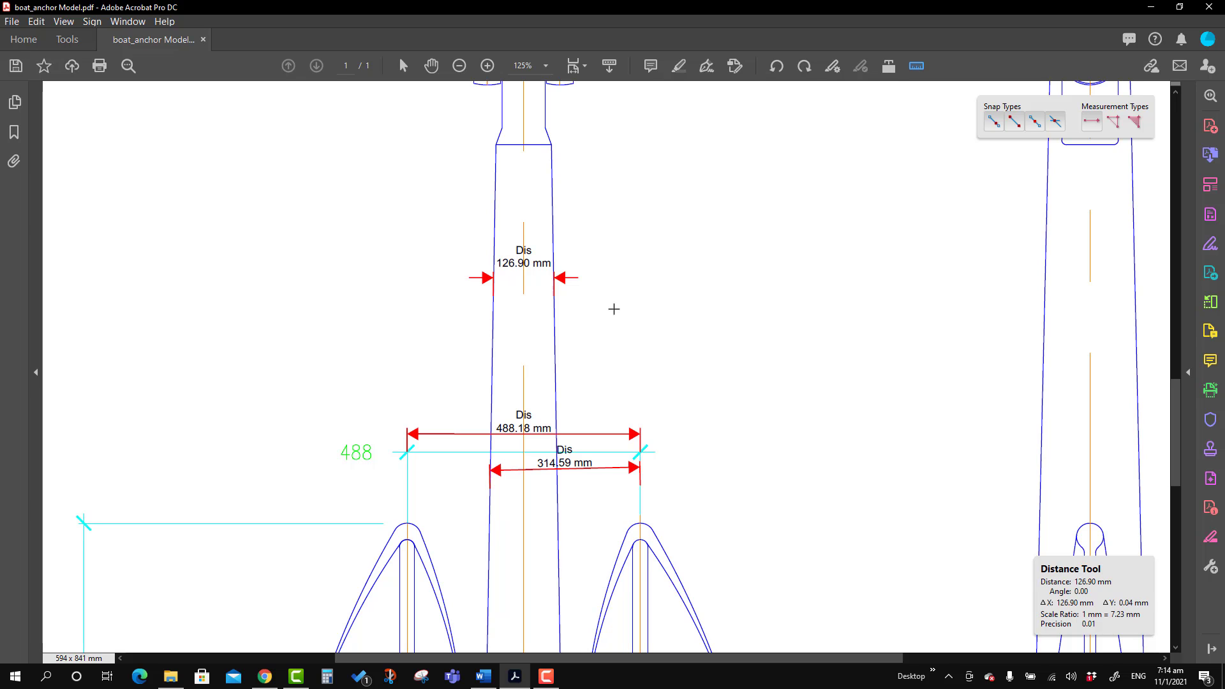
Turn on Ortho for the distance tool so measurements stay horizontal or vertical
right_click(683, 269)
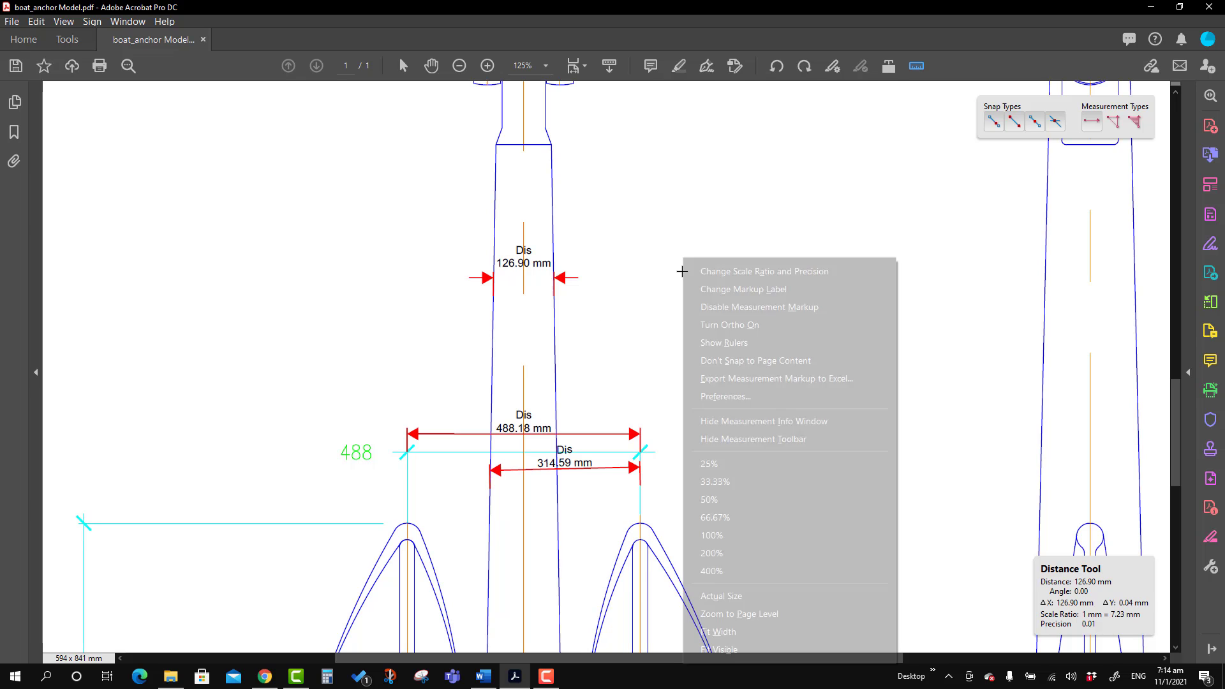
left_click(730, 327)
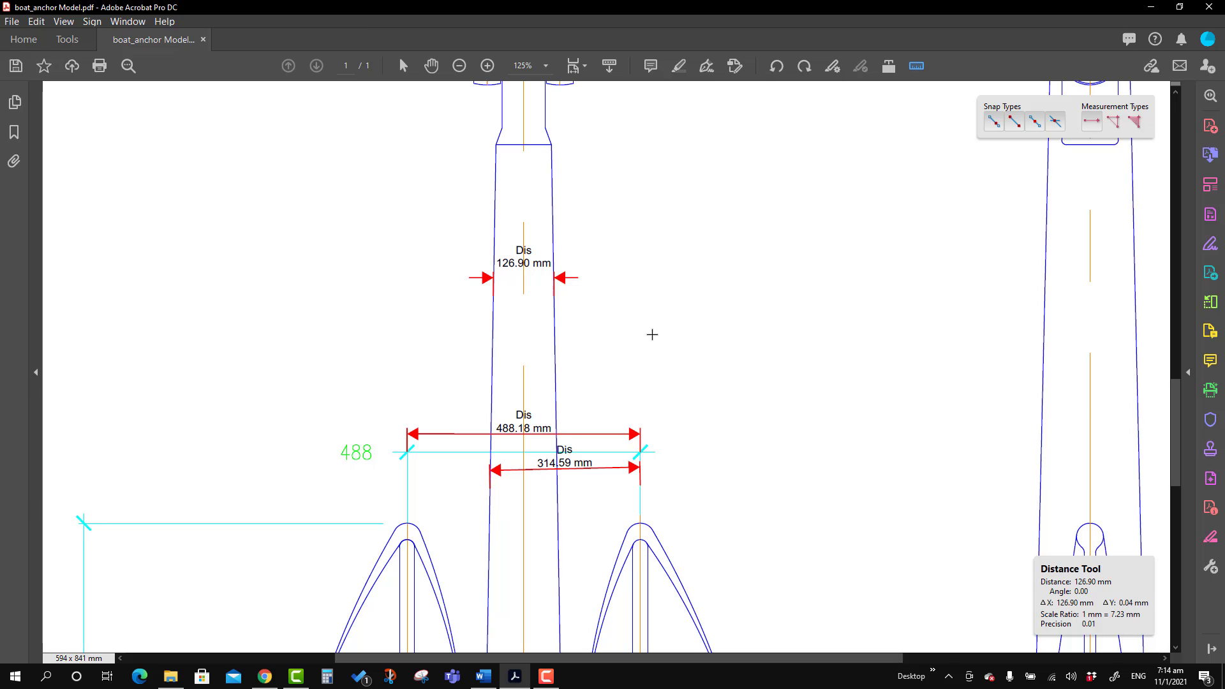
Place a horizontal distance markup about 506 mm long and a vertical one about 493 mm long in the blank area between the two views
left_click(610, 323)
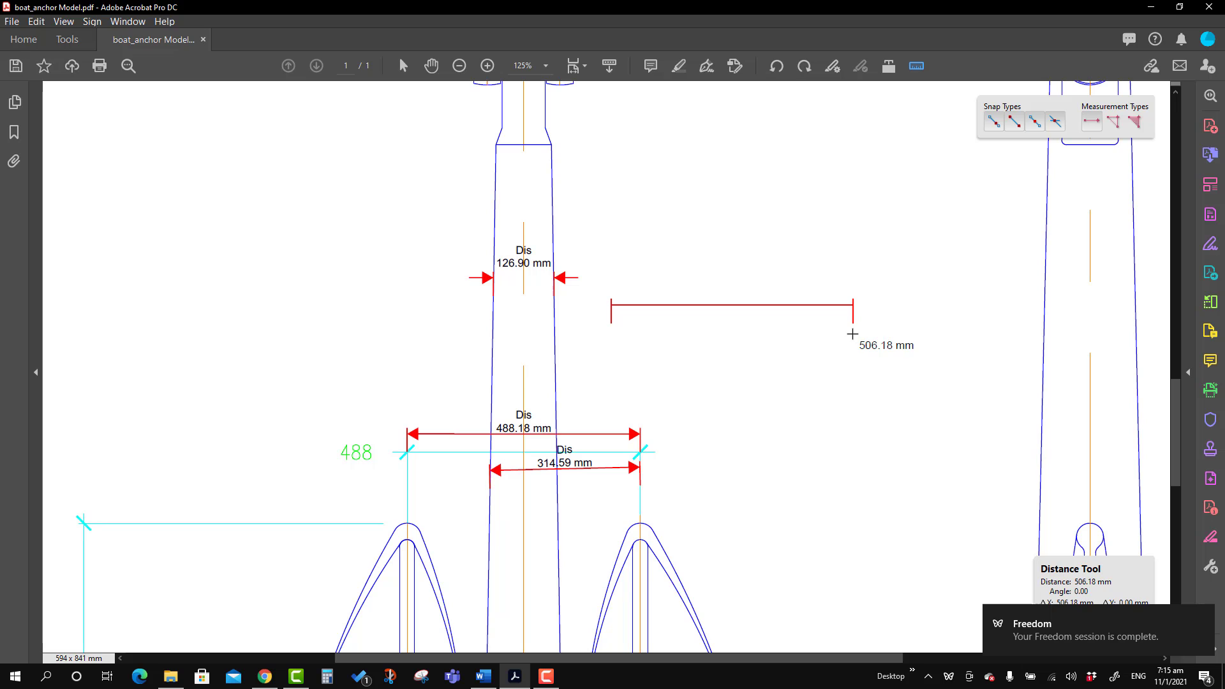
left_click(852, 334)
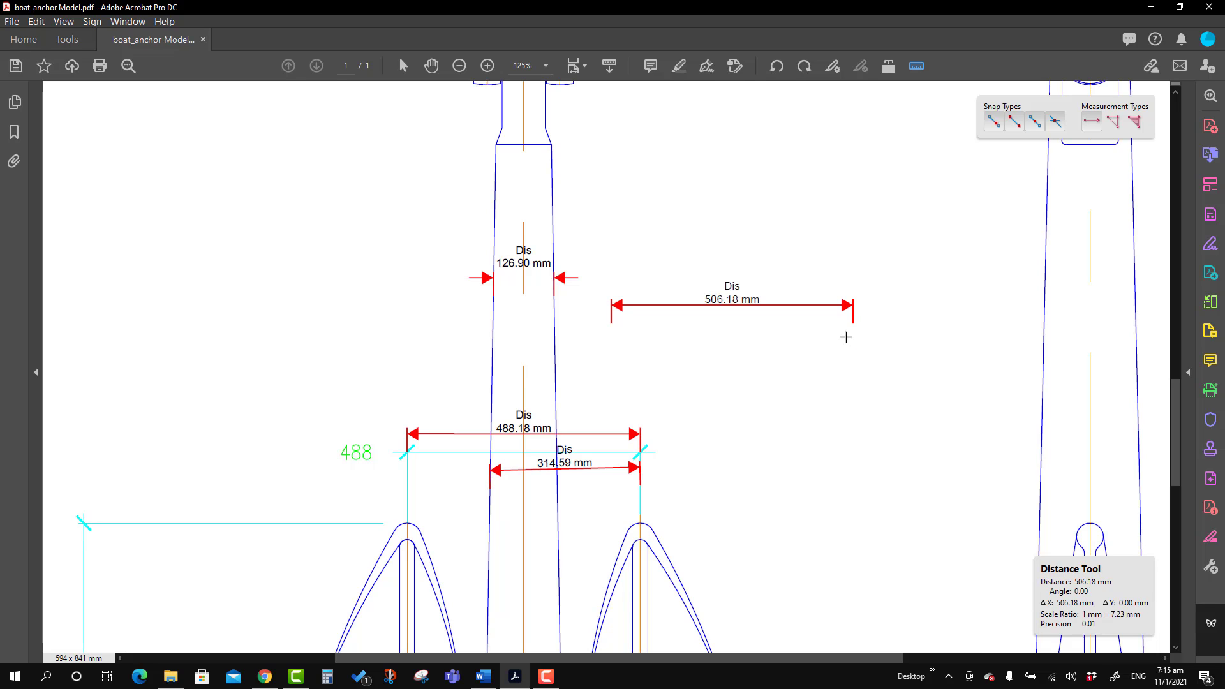
left_click(781, 447)
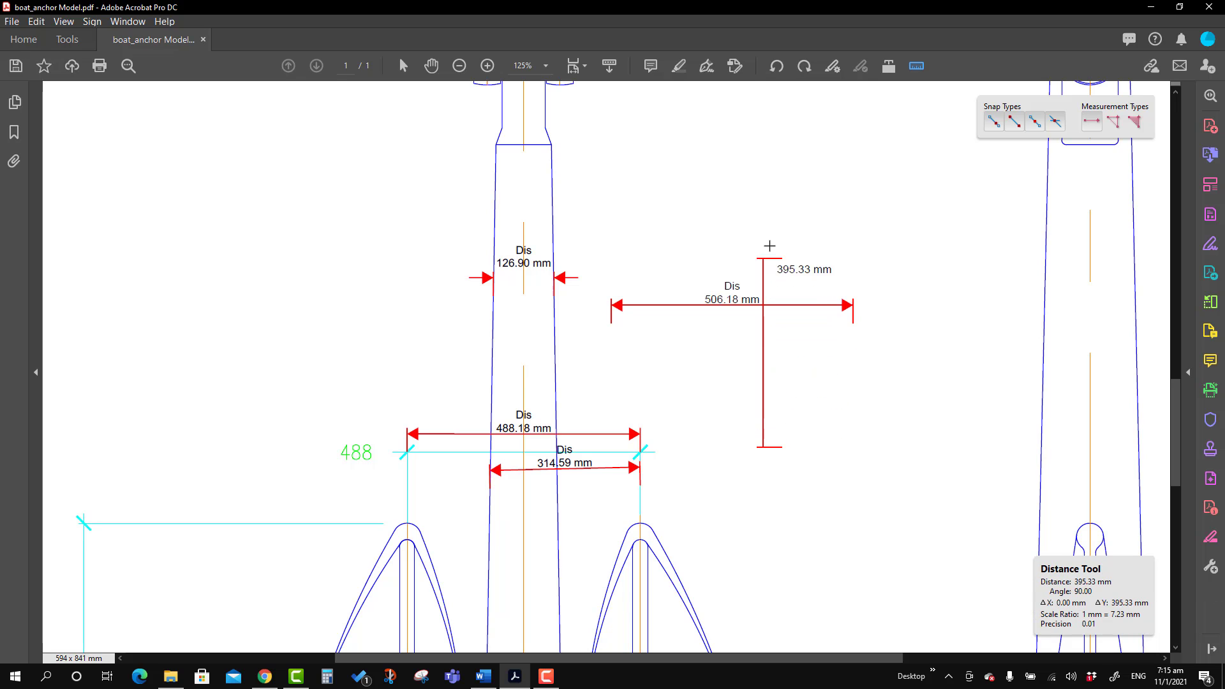
left_click(770, 211)
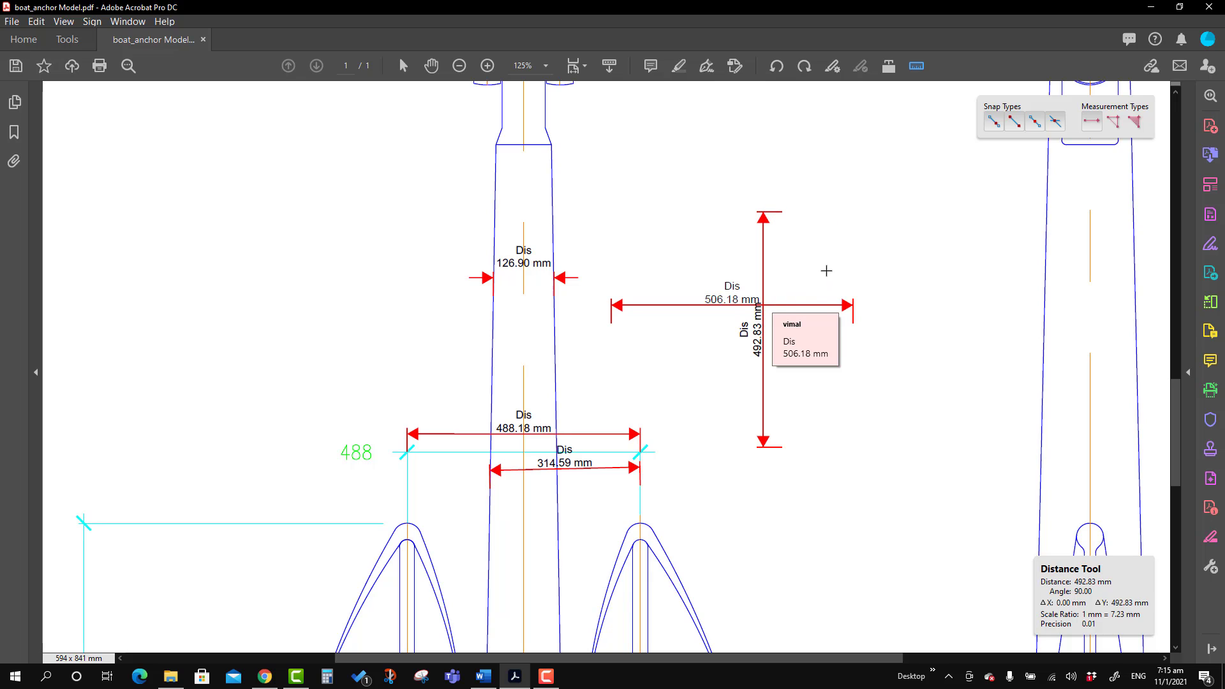
Turn Ortho off and place a horizontal distance markup about 274 mm long beside the vertical markup
right_click(846, 246)
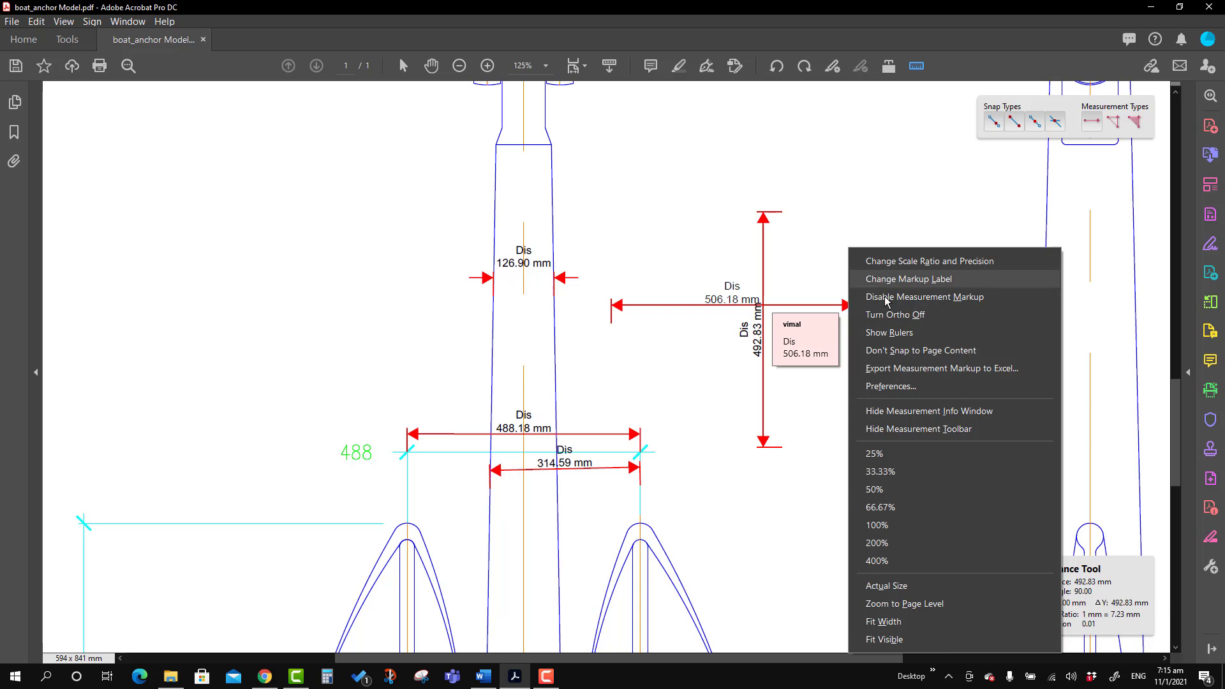
left_click(891, 314)
left_click(830, 385)
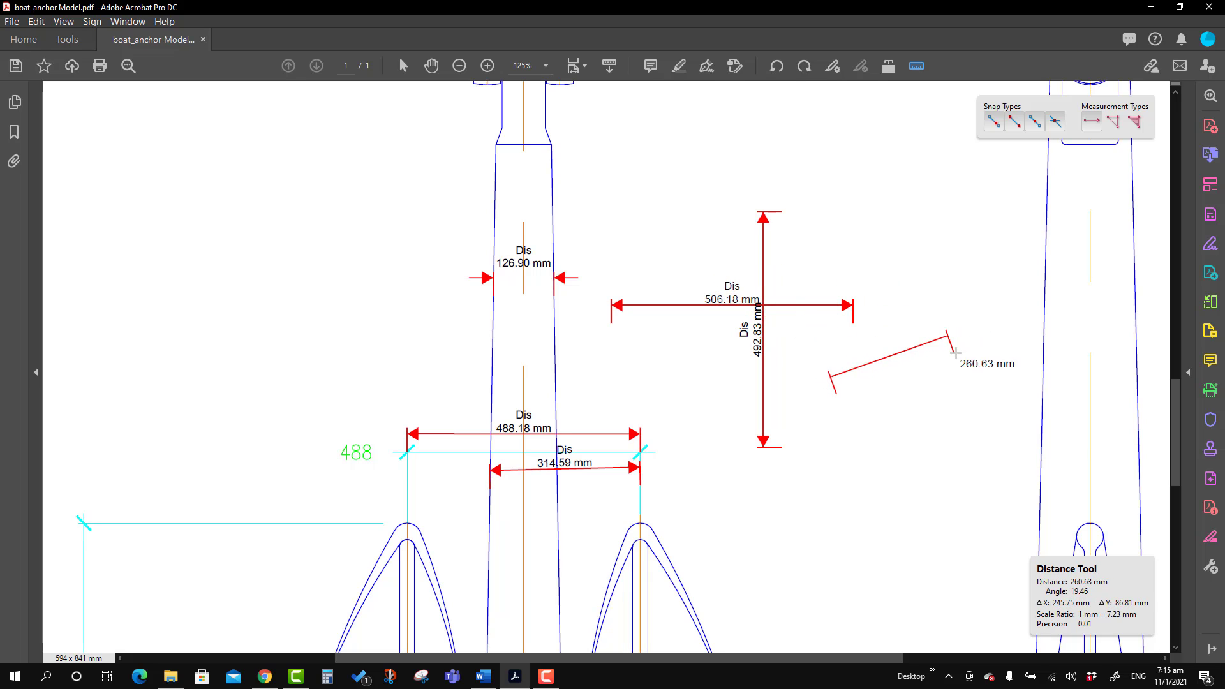
left_click(967, 382)
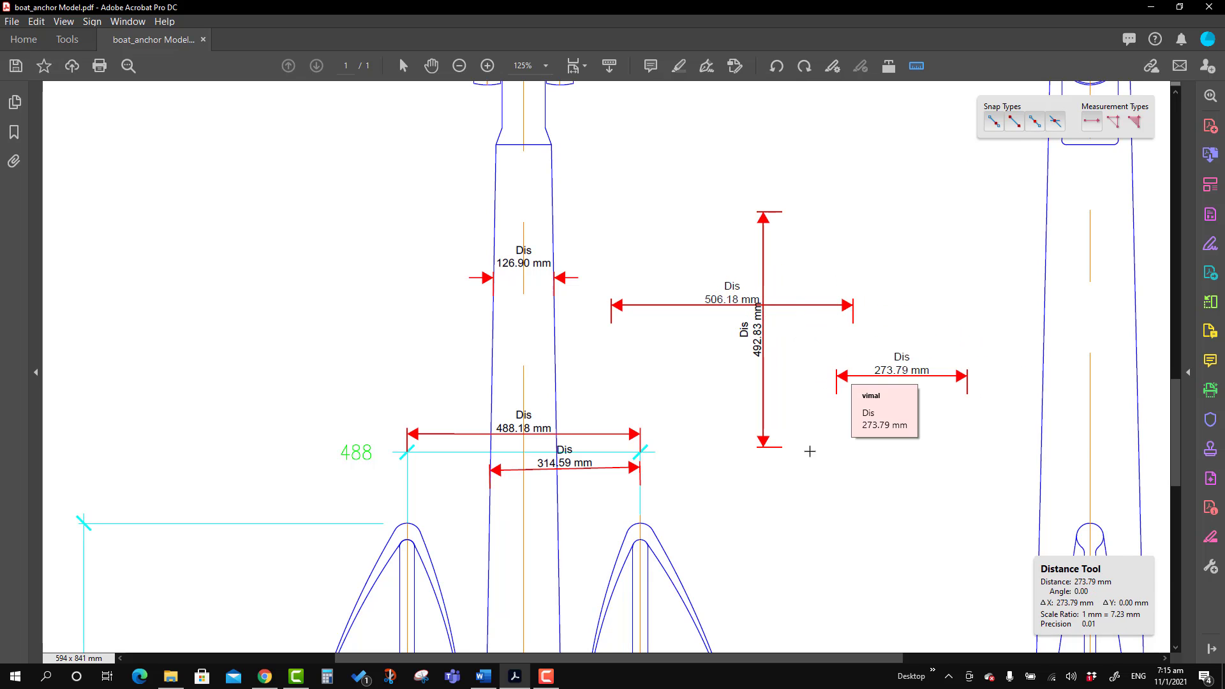
Place a slanted distance markup about 446 mm long in the blank area beside the right fluke's tip
scroll(811, 447, "down", 2)
scroll(812, 444, "down", 1)
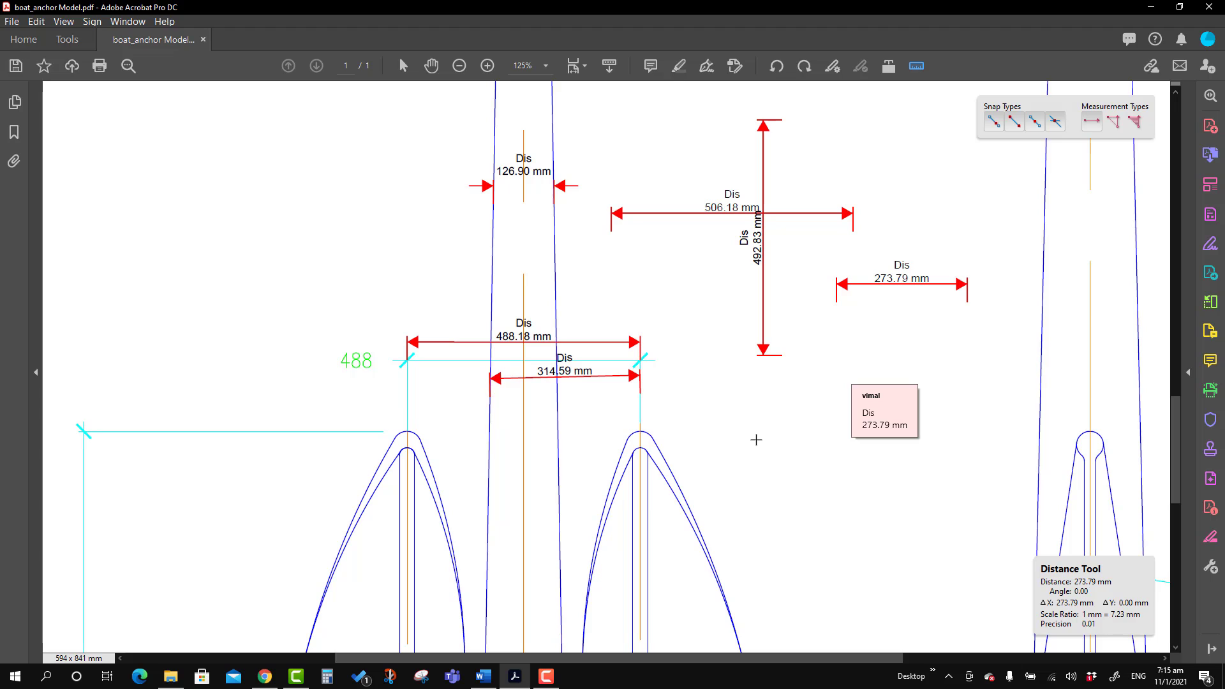
key("shift")
left_click(735, 430)
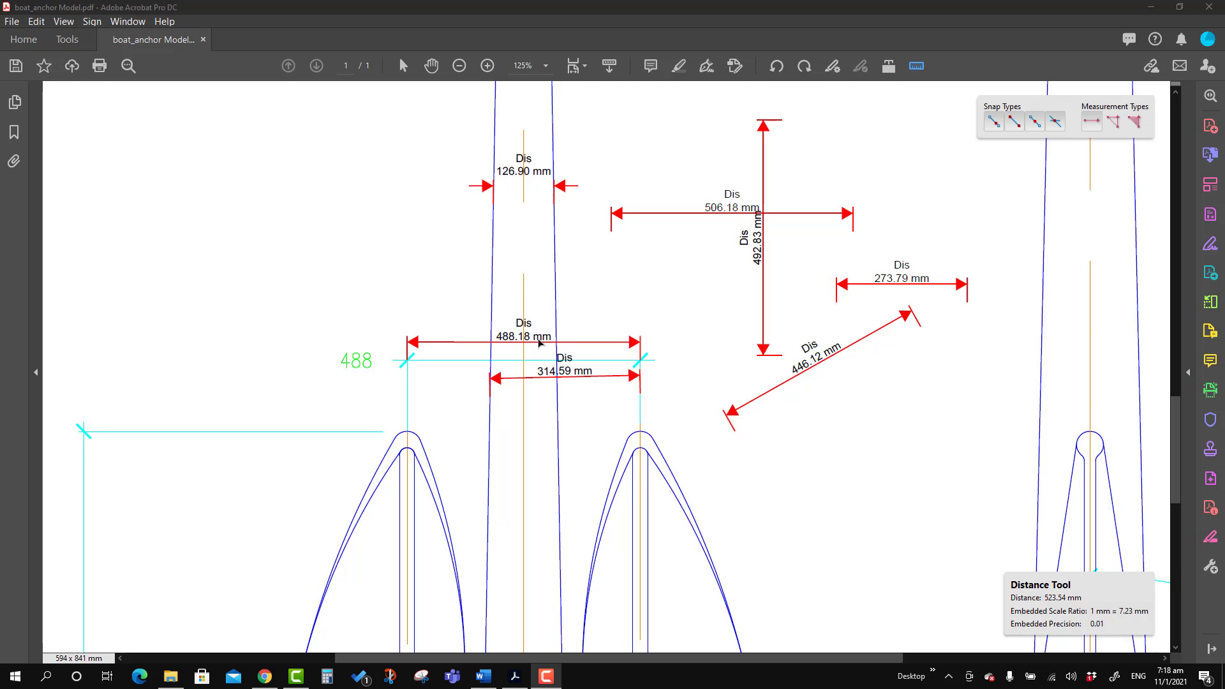
Set the 2D measuring preferences to use the default label for measurement markups
key("Escape")
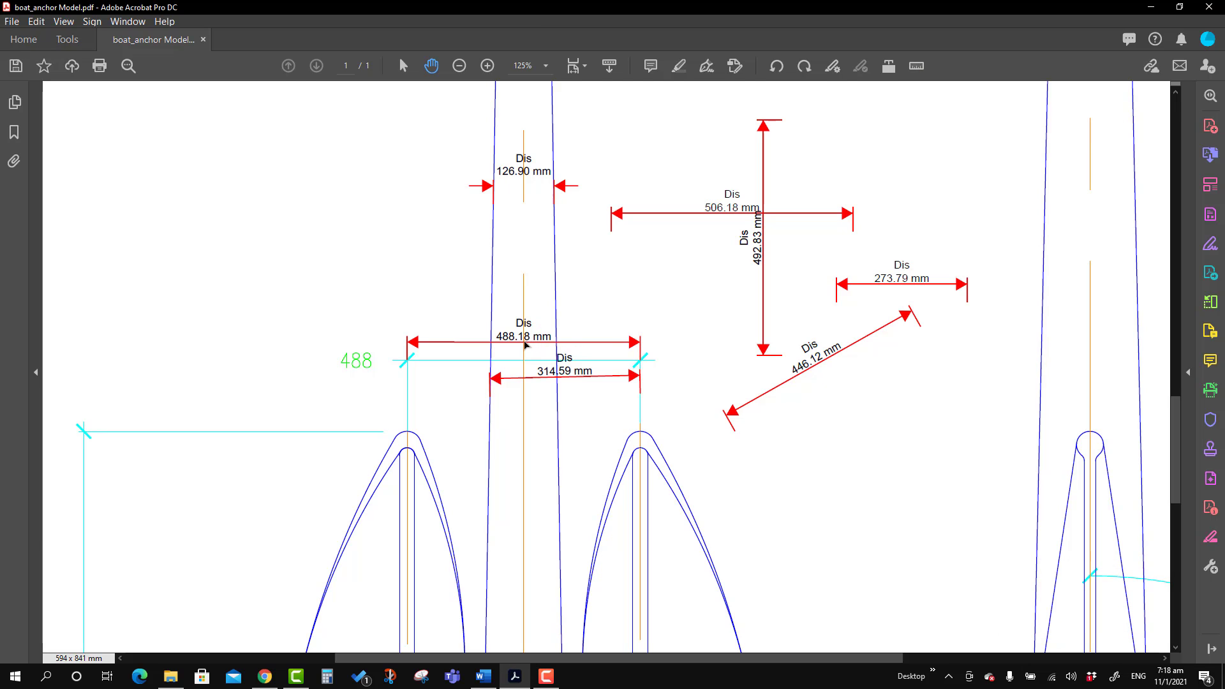
left_click(524, 345)
right_click(525, 345)
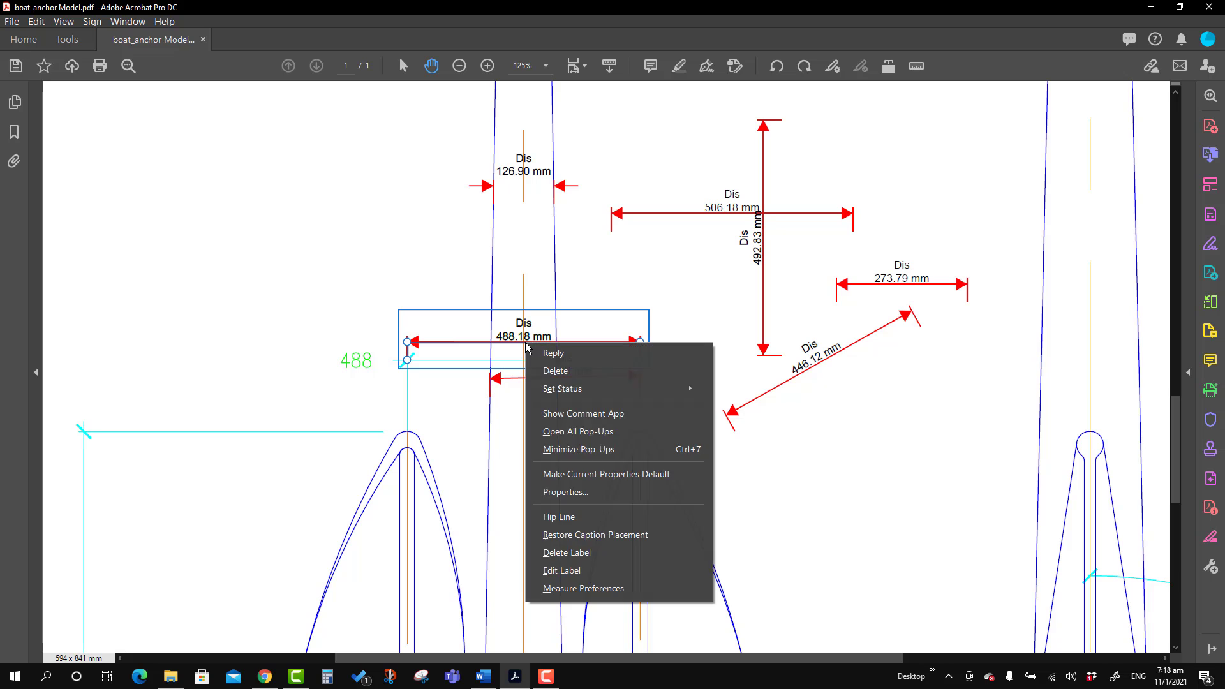
left_click(606, 590)
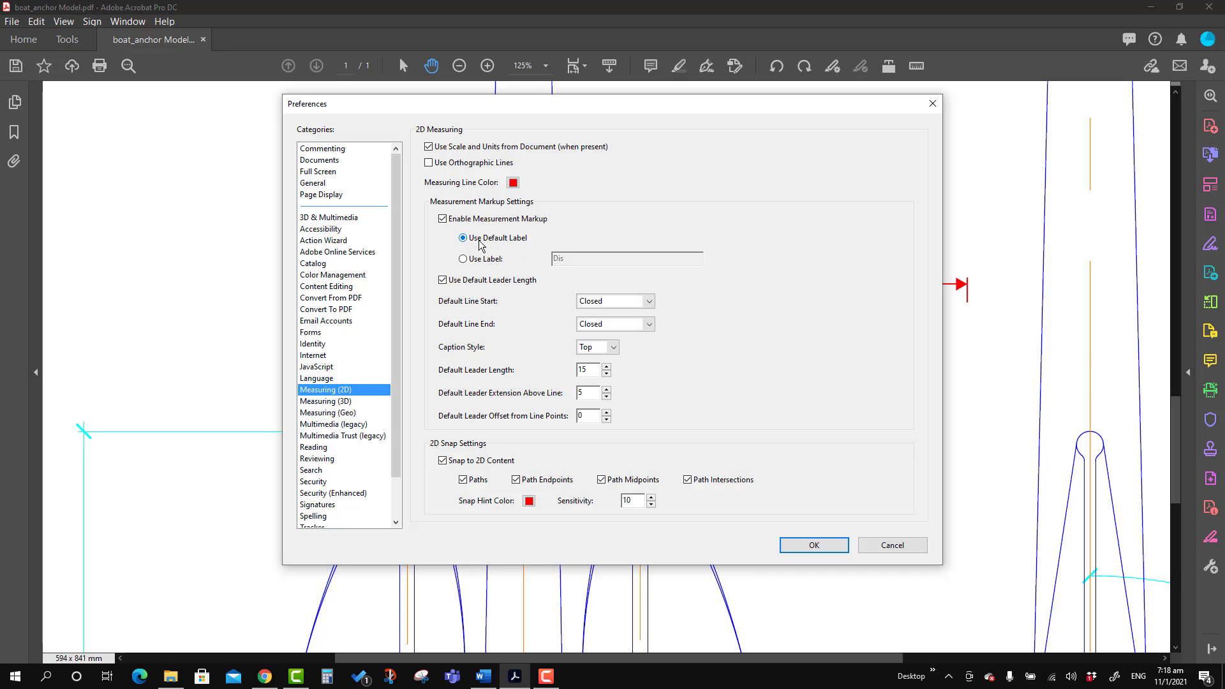
left_click(468, 239)
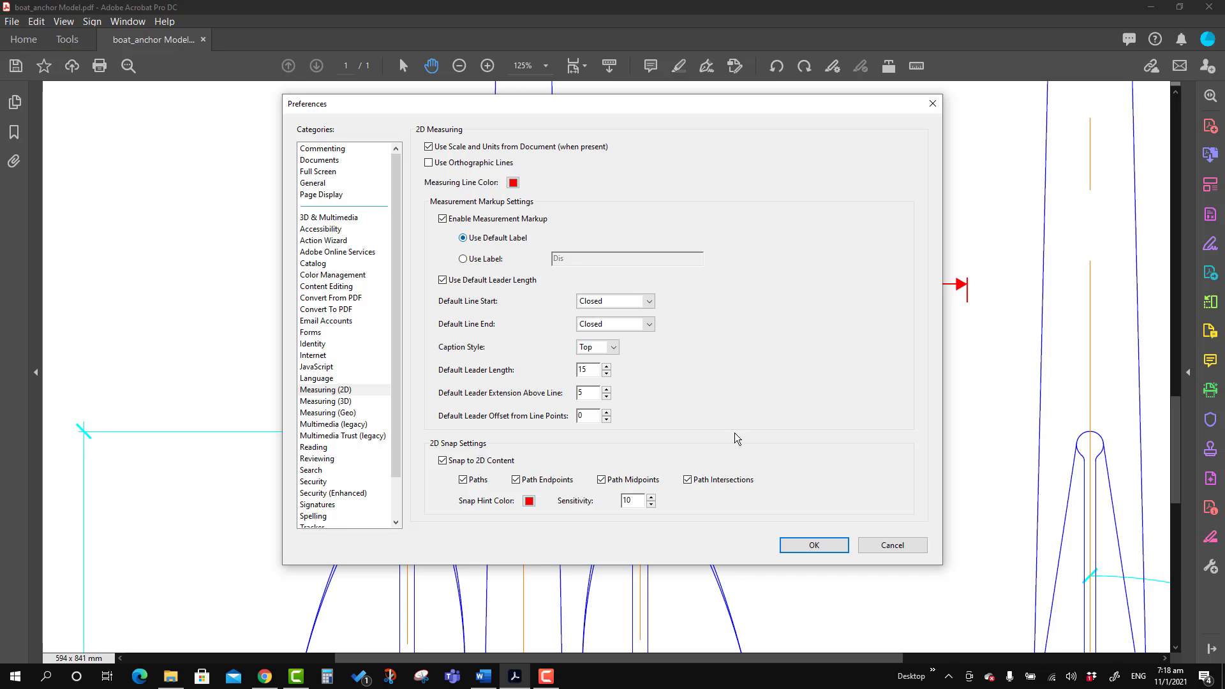
left_click(802, 544)
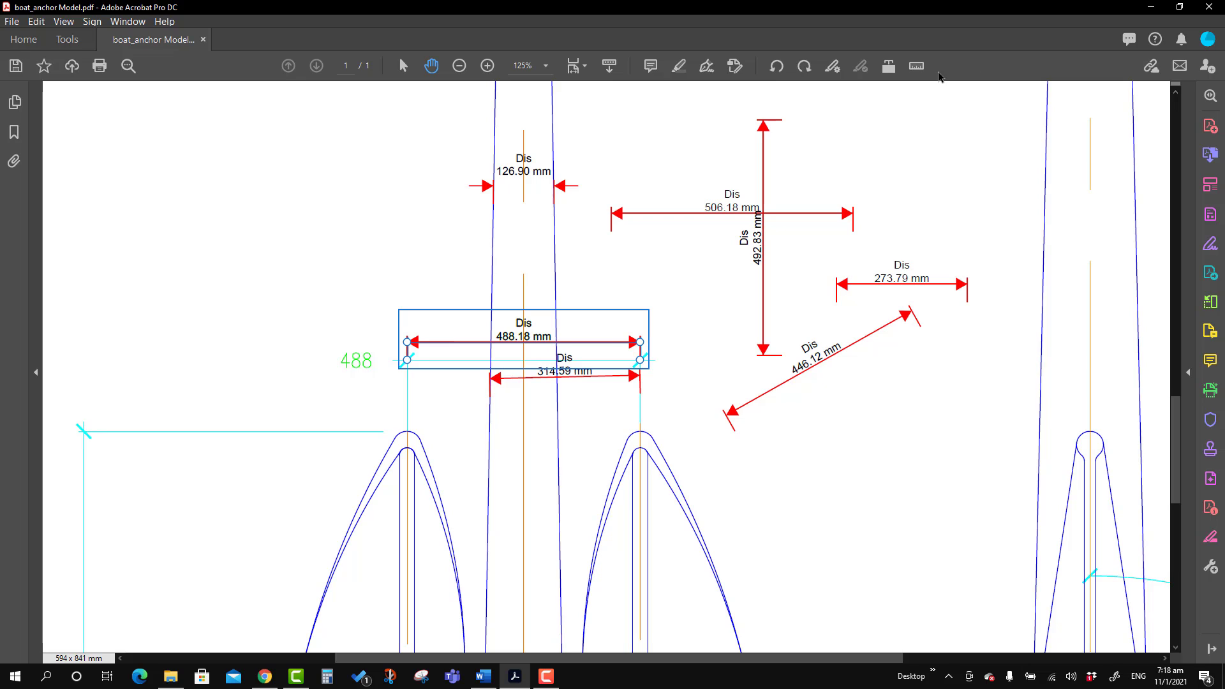
Place a horizontal distance markup about 397 mm long below the slanted markup
left_click(916, 65)
left_click(776, 473)
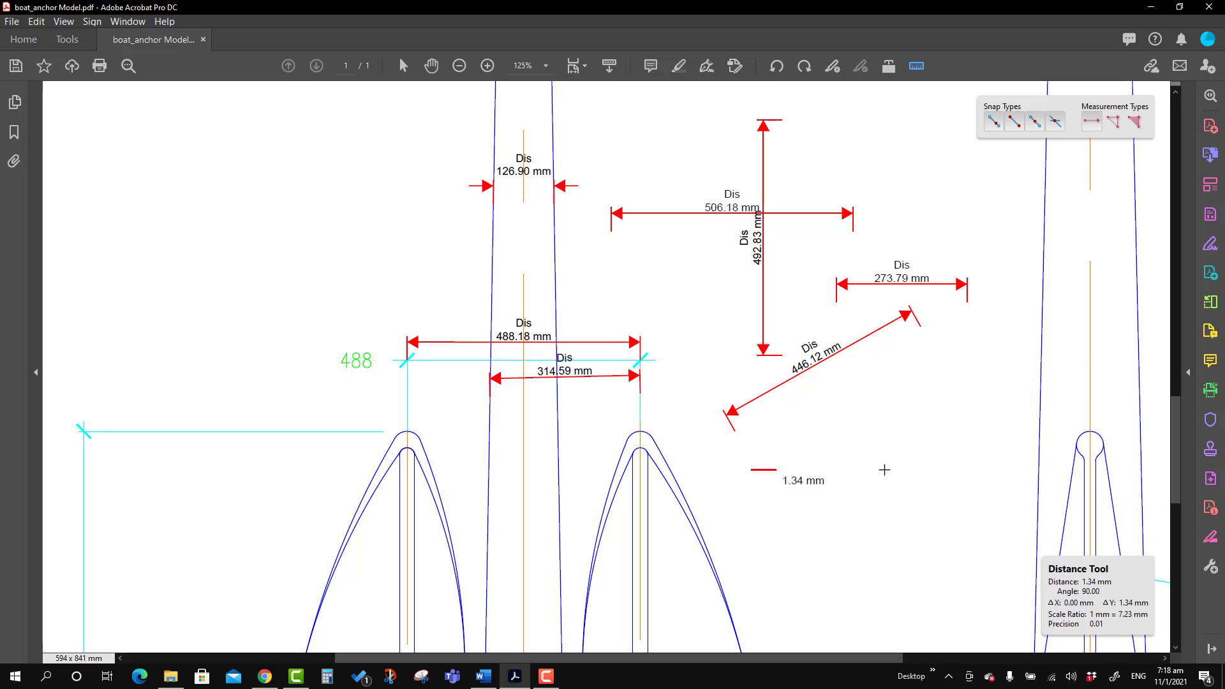
left_click(965, 473)
left_click(960, 454)
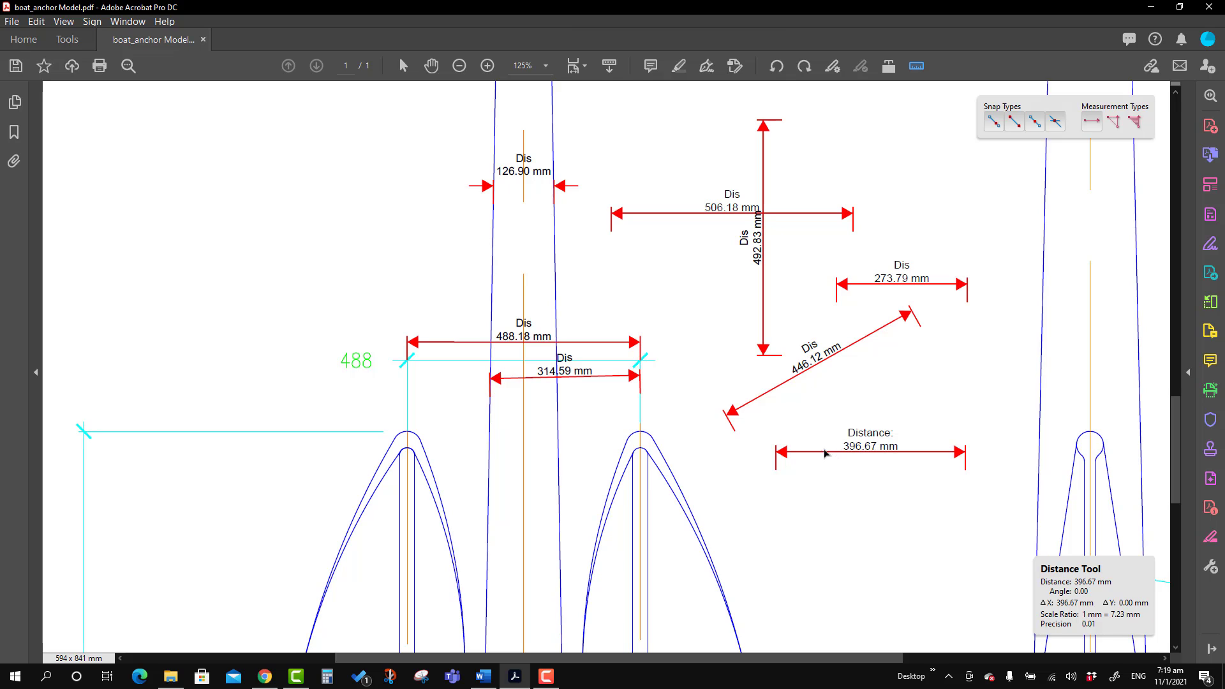
Switch the measurement markup label to the custom "Dis" and place a horizontal distance markup about 394 mm long below the "Distance:" markup
left_click(798, 376)
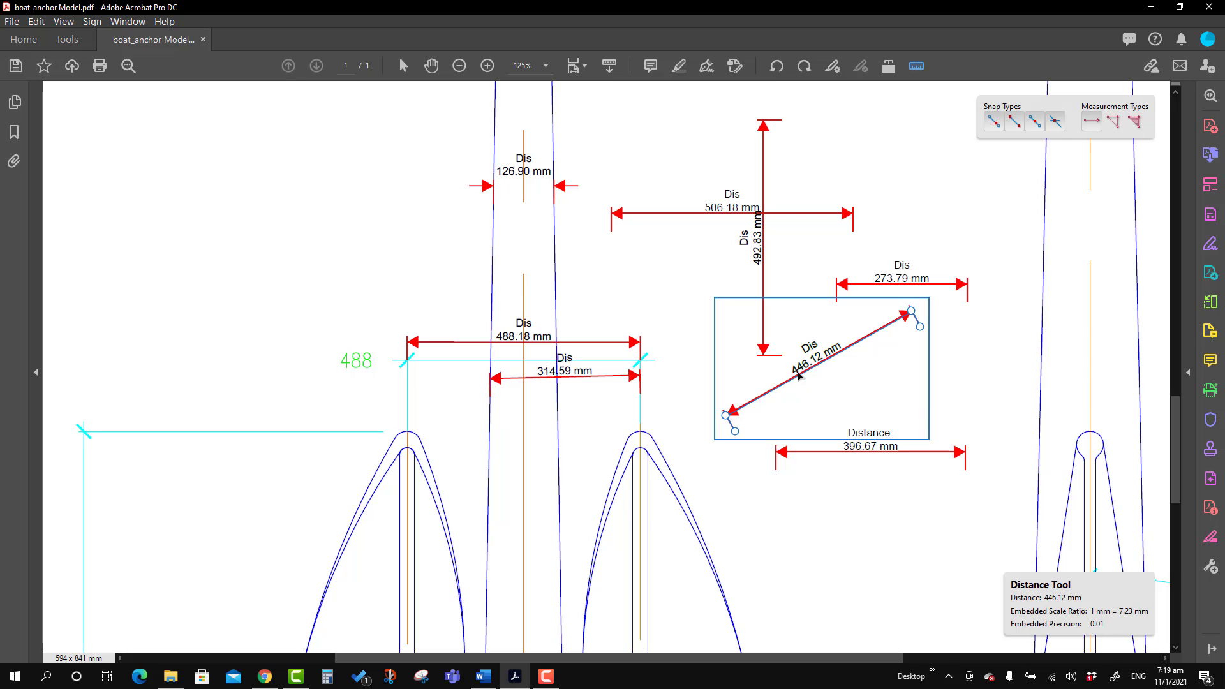
right_click(798, 376)
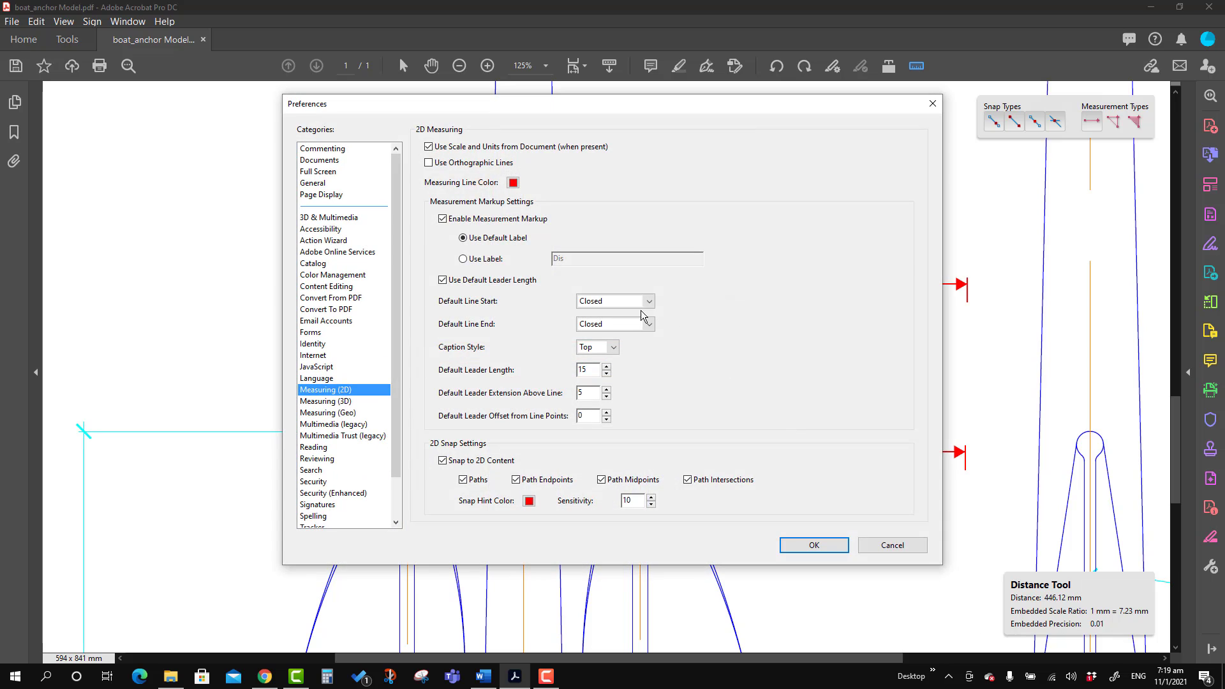
left_click(498, 263)
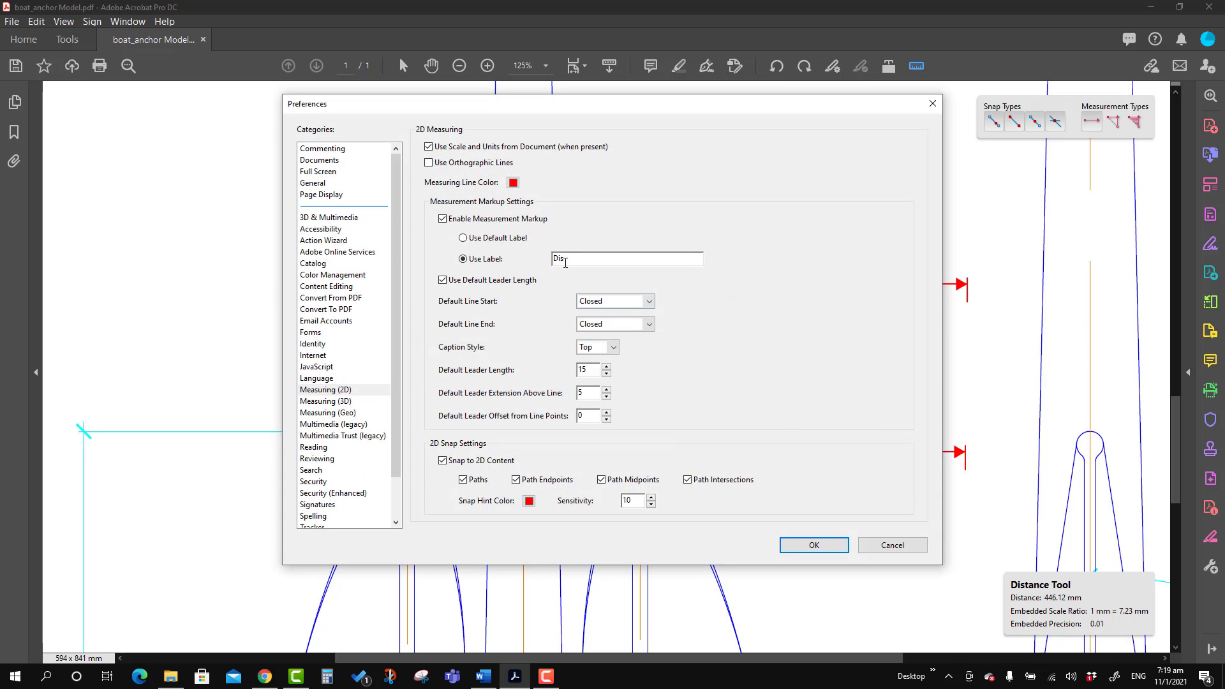
left_click(820, 541)
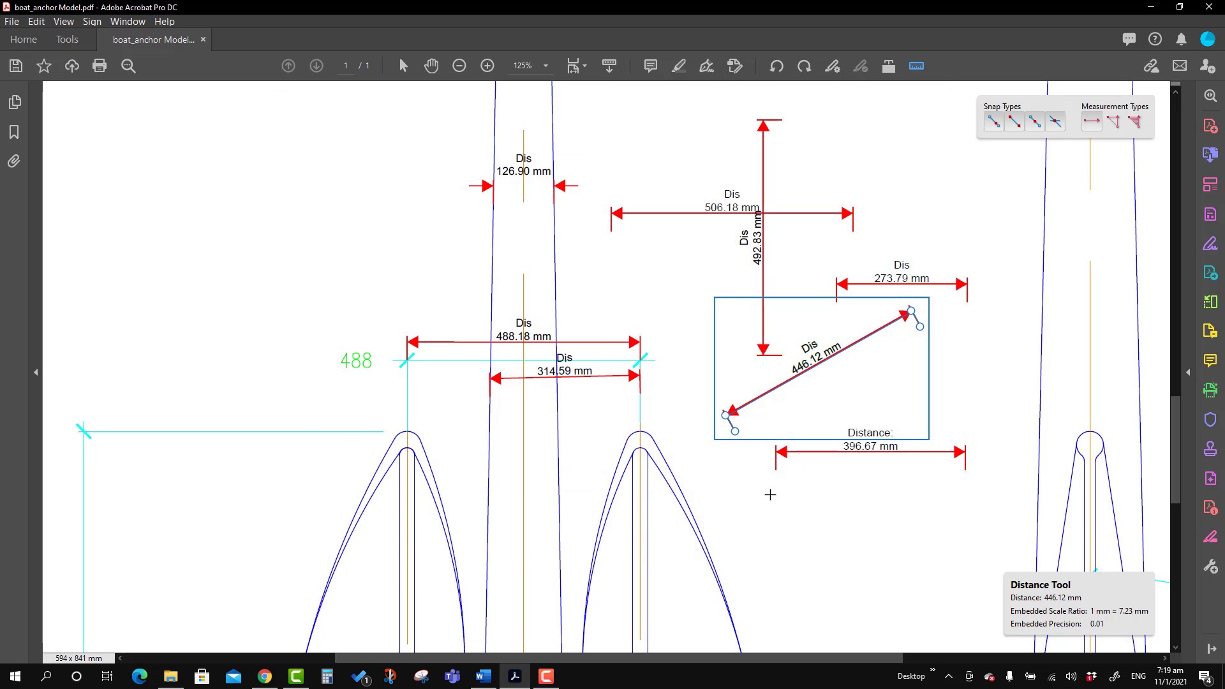
left_click(728, 498)
left_click(916, 508)
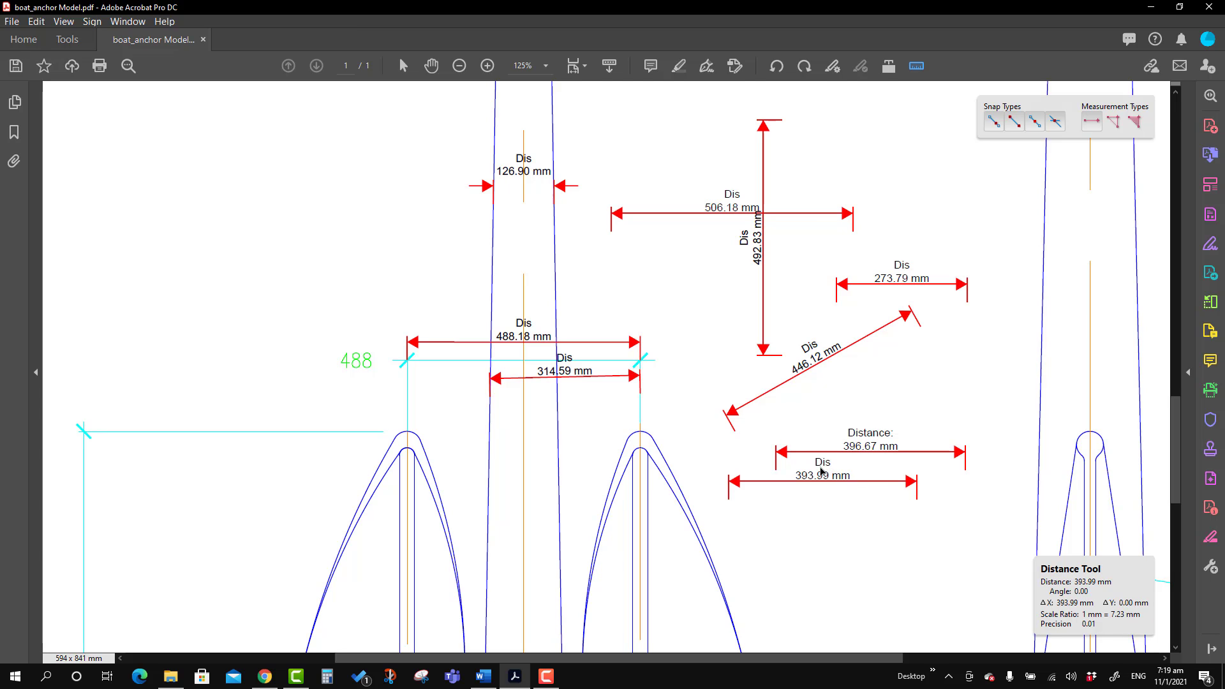
Change the markup label to "Line distnace" and place a nearly horizontal distance markup about 413 mm long below the existing ones
right_click(904, 170)
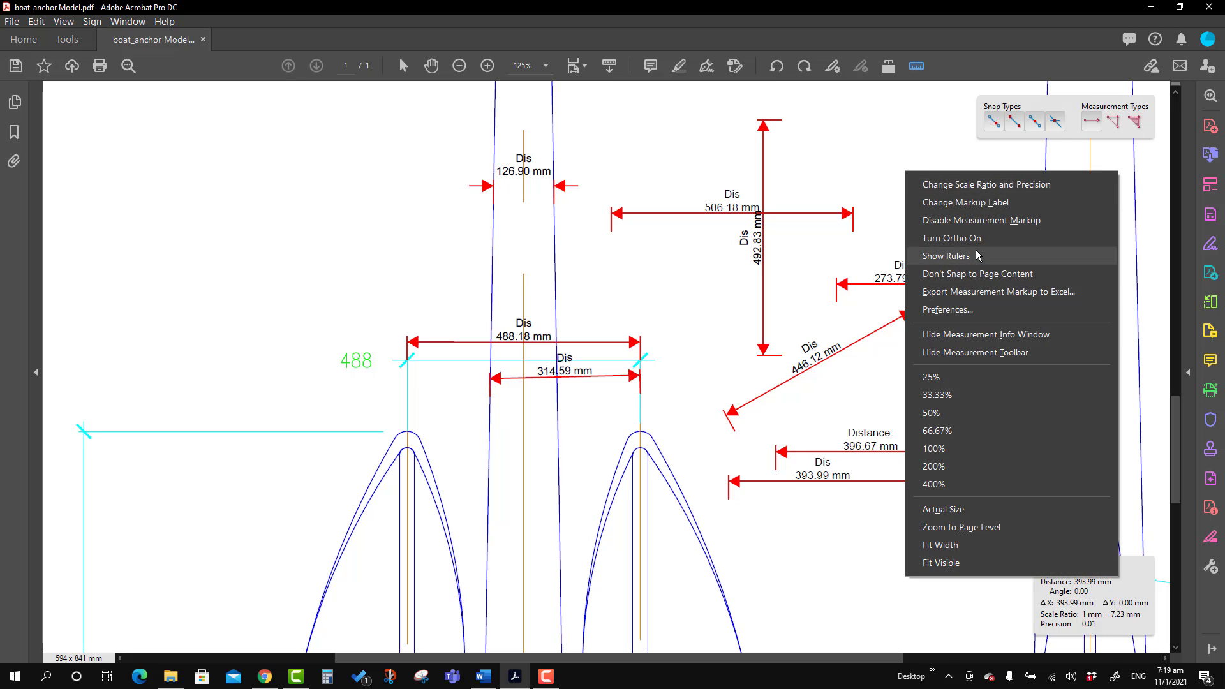
left_click(988, 202)
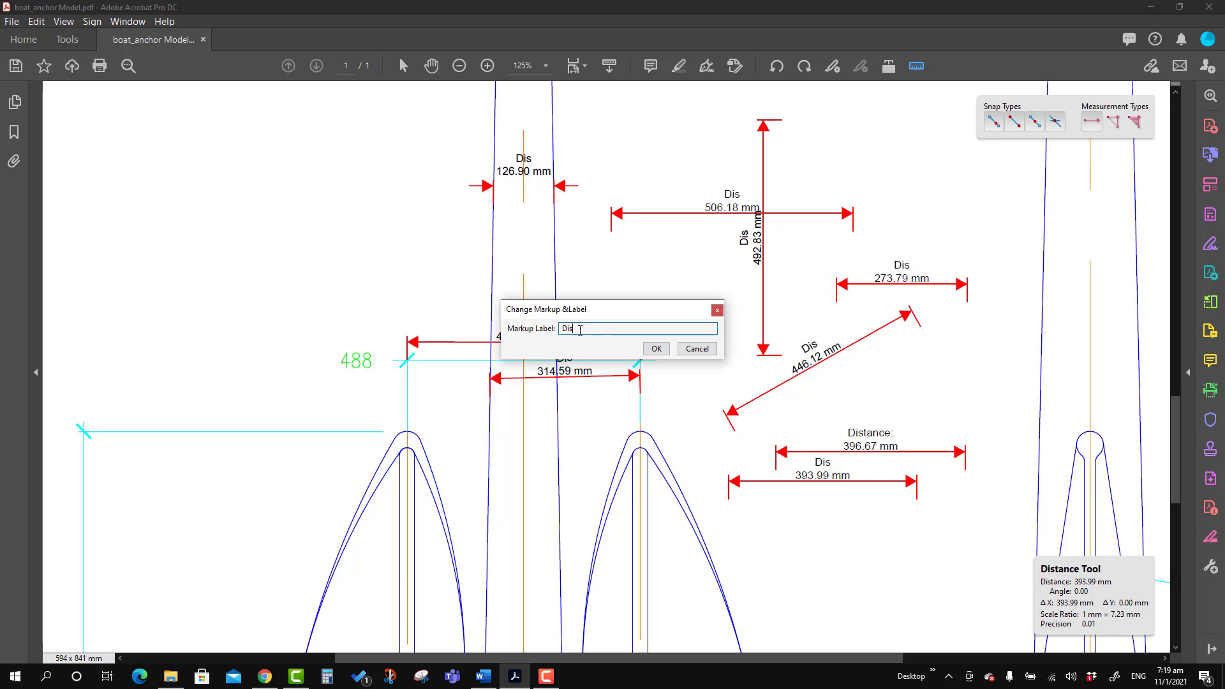
type("Line distnace")
left_click(663, 349)
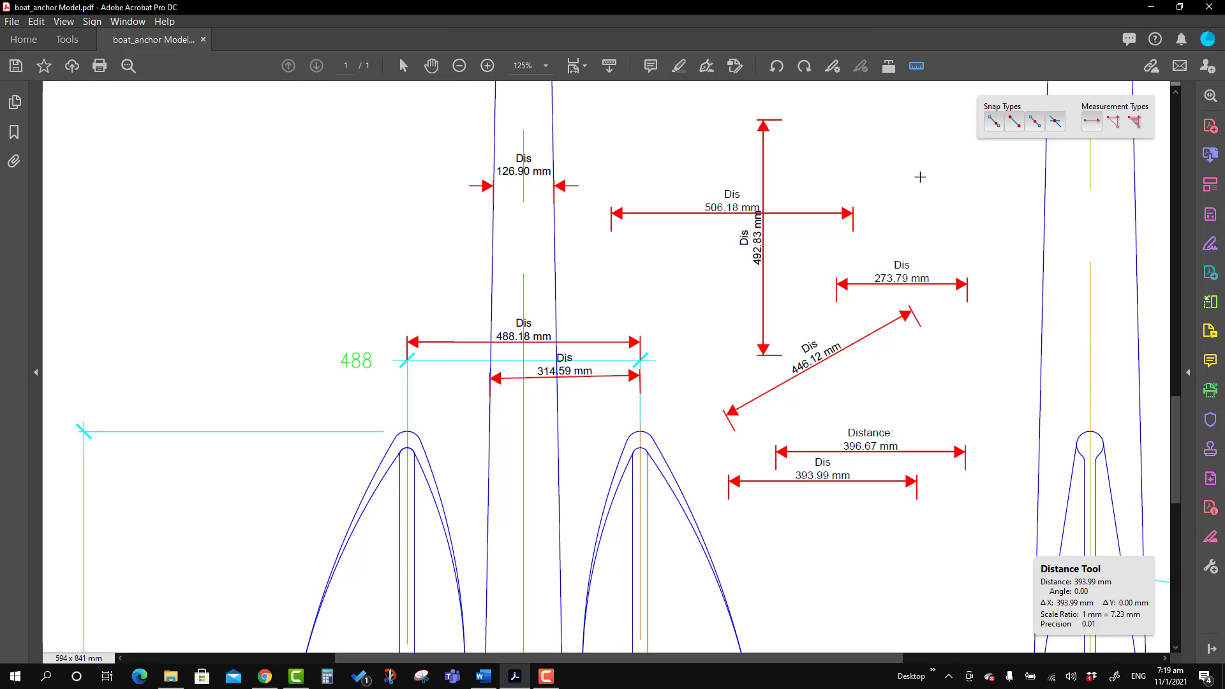
left_click(732, 555)
left_click(931, 559)
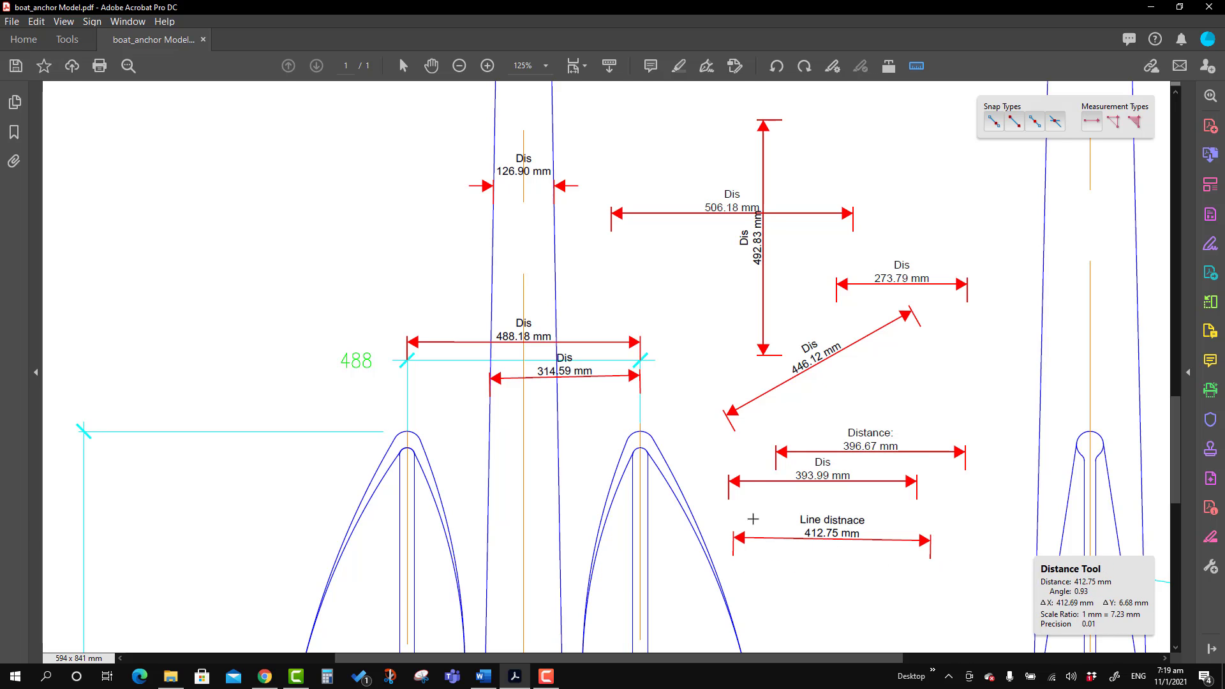
scroll(785, 485, "down", 3)
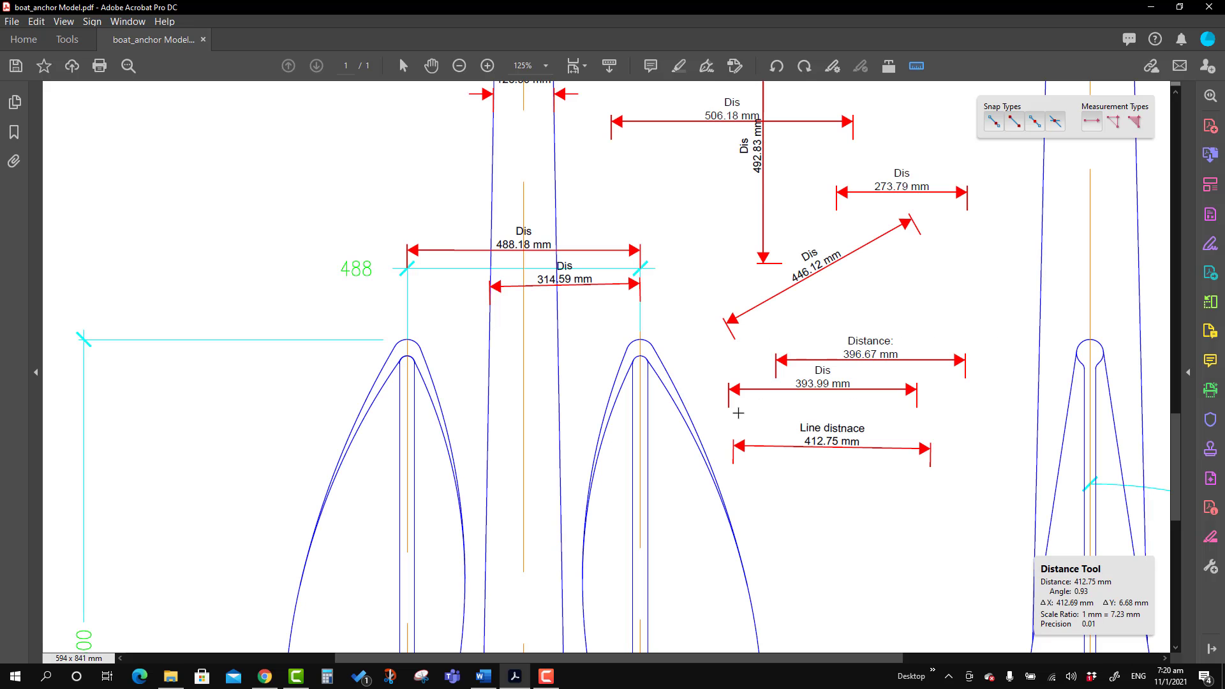
left_click(764, 447)
right_click(765, 447)
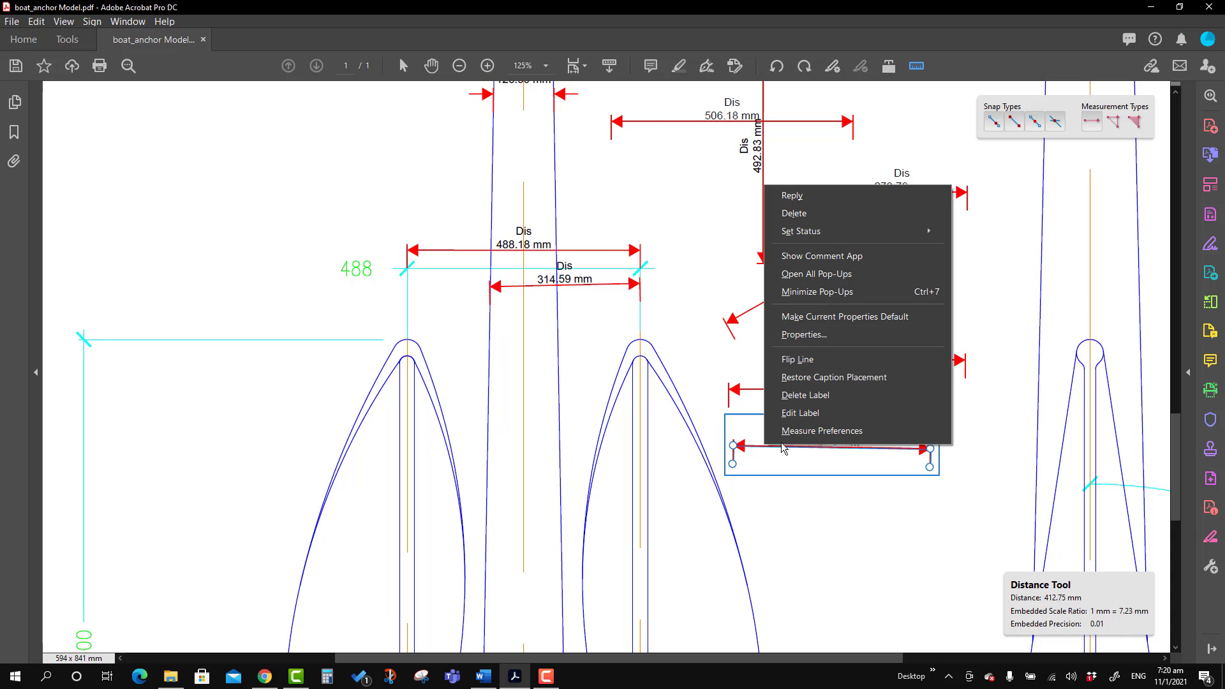
left_click(112, 81)
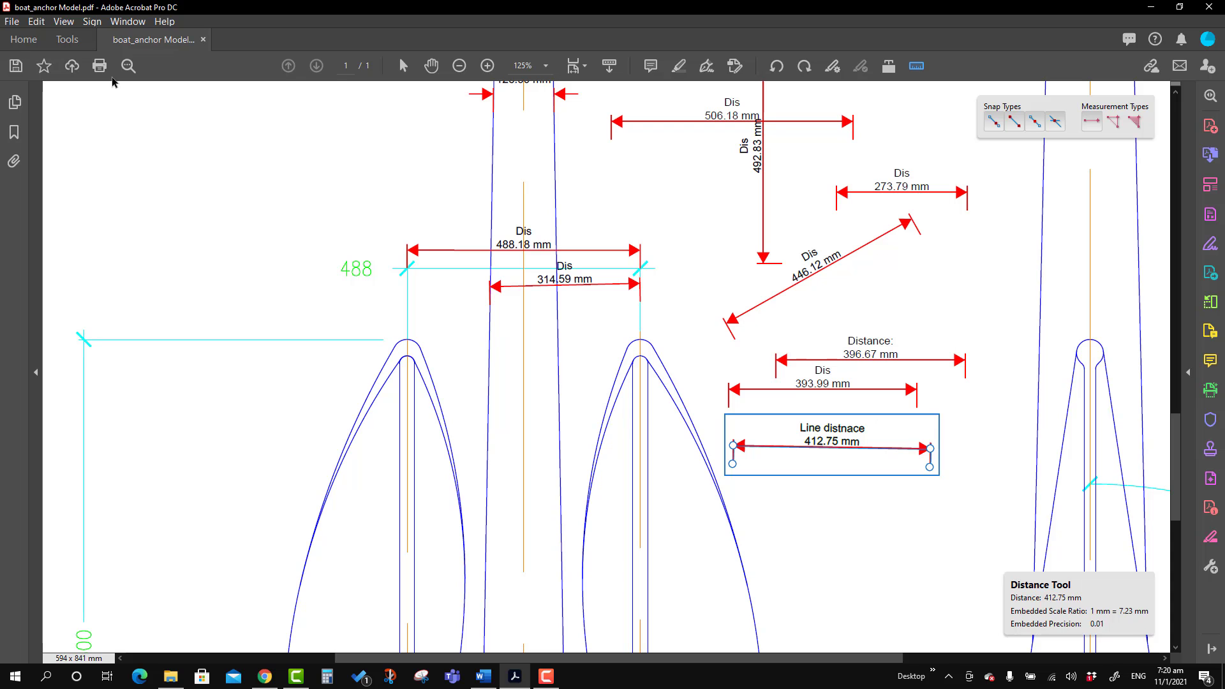
Set both the default line start and the default line end to Open in the 2D measuring preferences
left_click(41, 22)
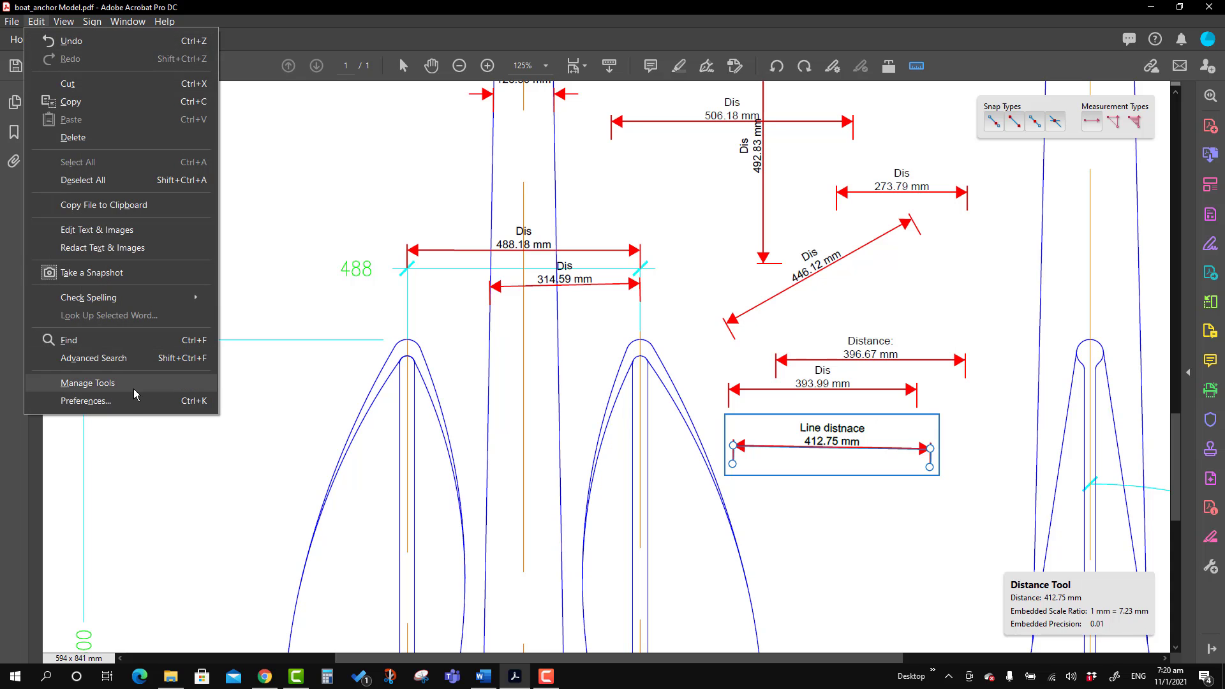
left_click(134, 399)
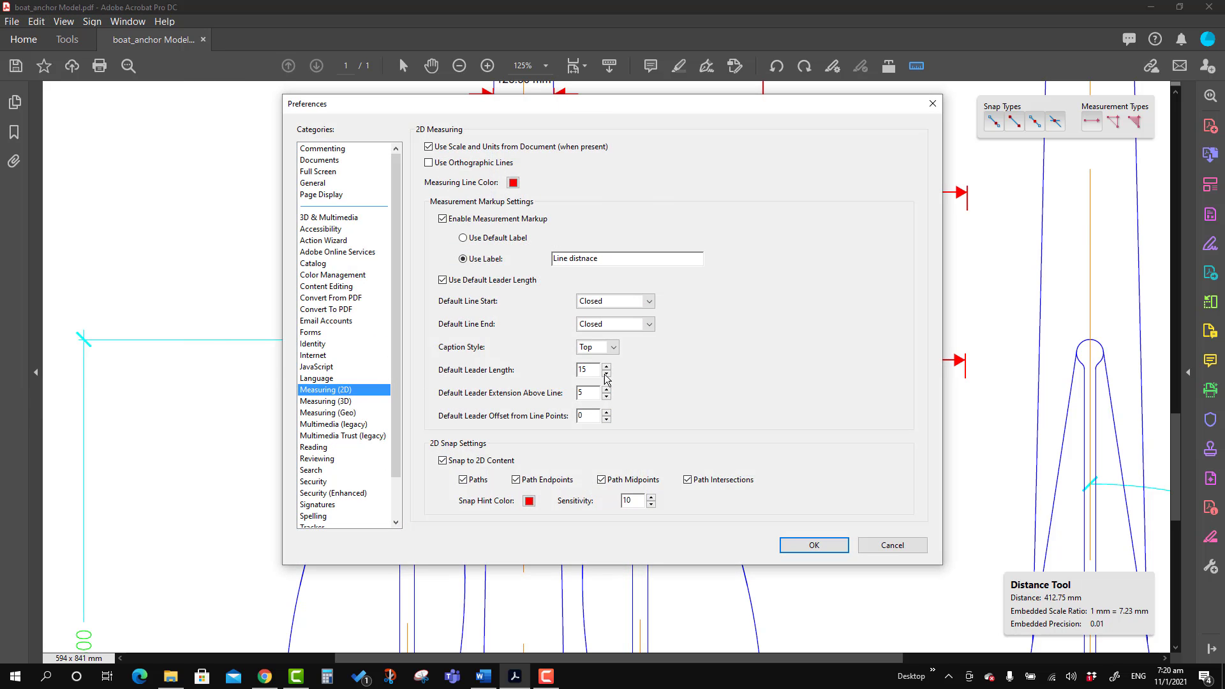
mouse_move(601, 106)
left_mouse_down()
mouse_move(333, 116)
mouse_move(345, 116)
left_mouse_up()
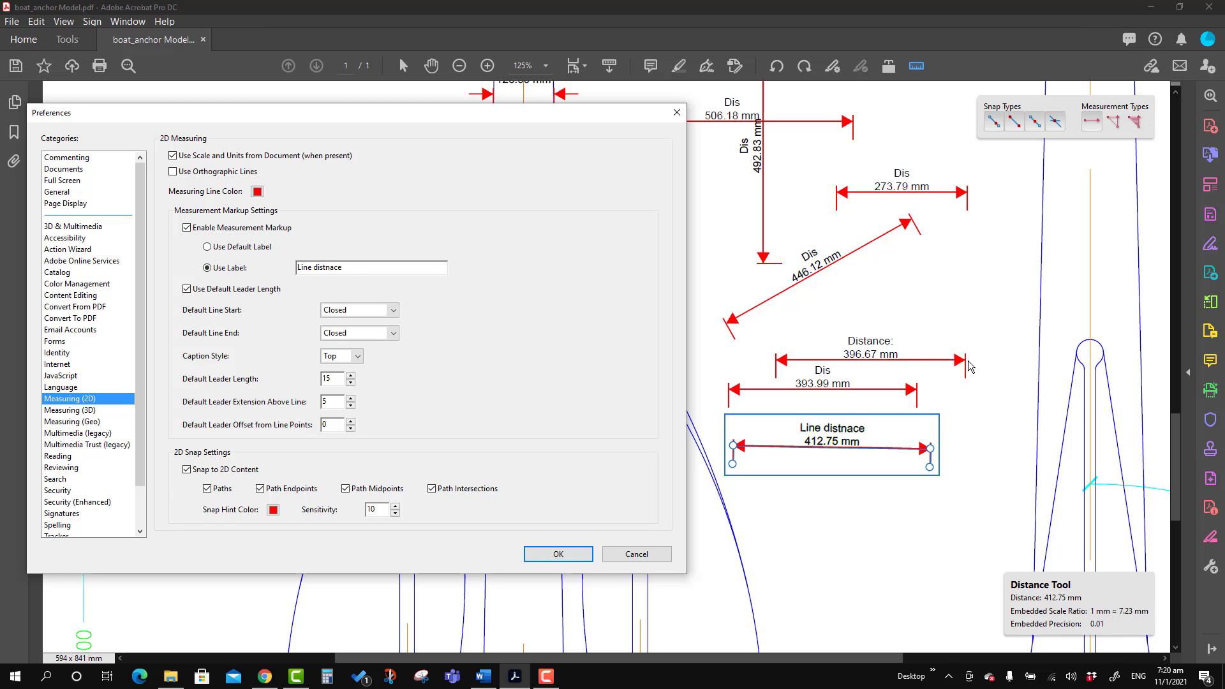
left_click(392, 310)
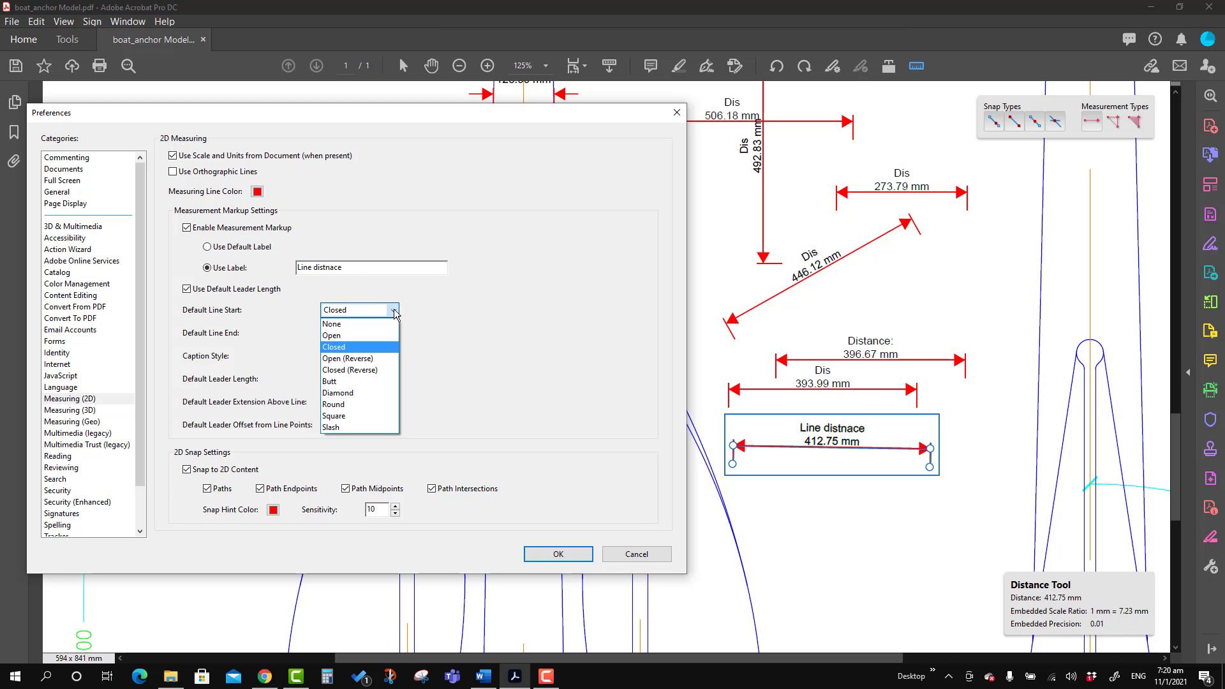
left_click(353, 344)
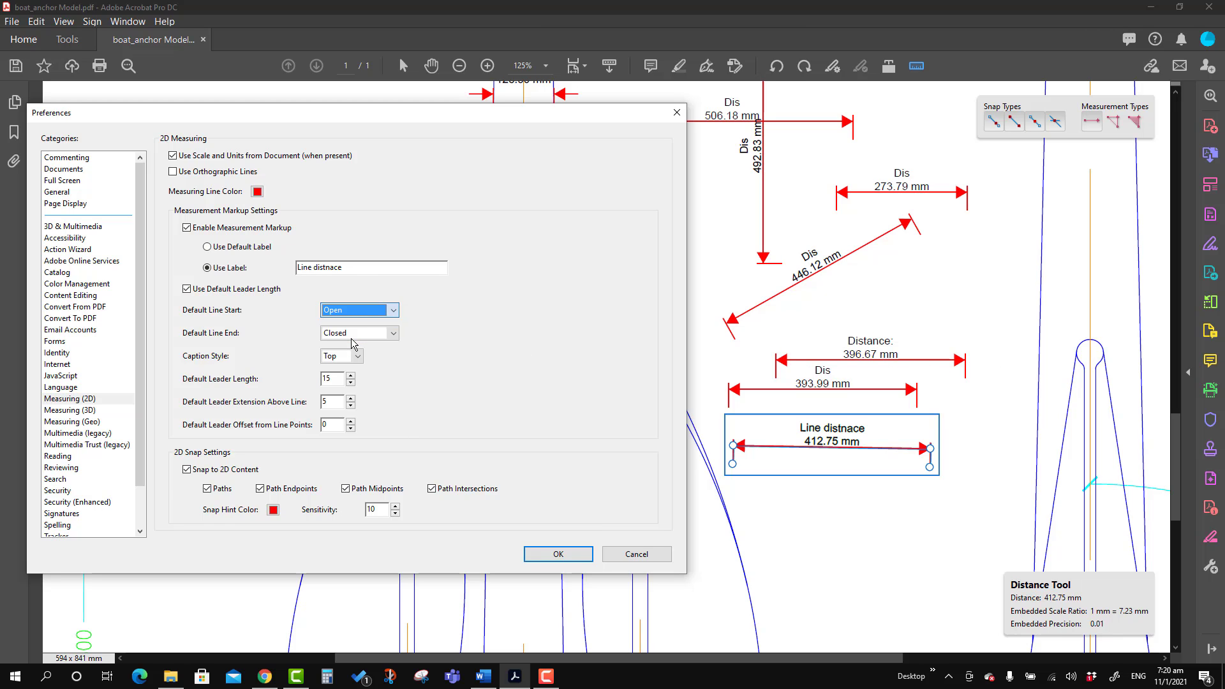
left_click(393, 333)
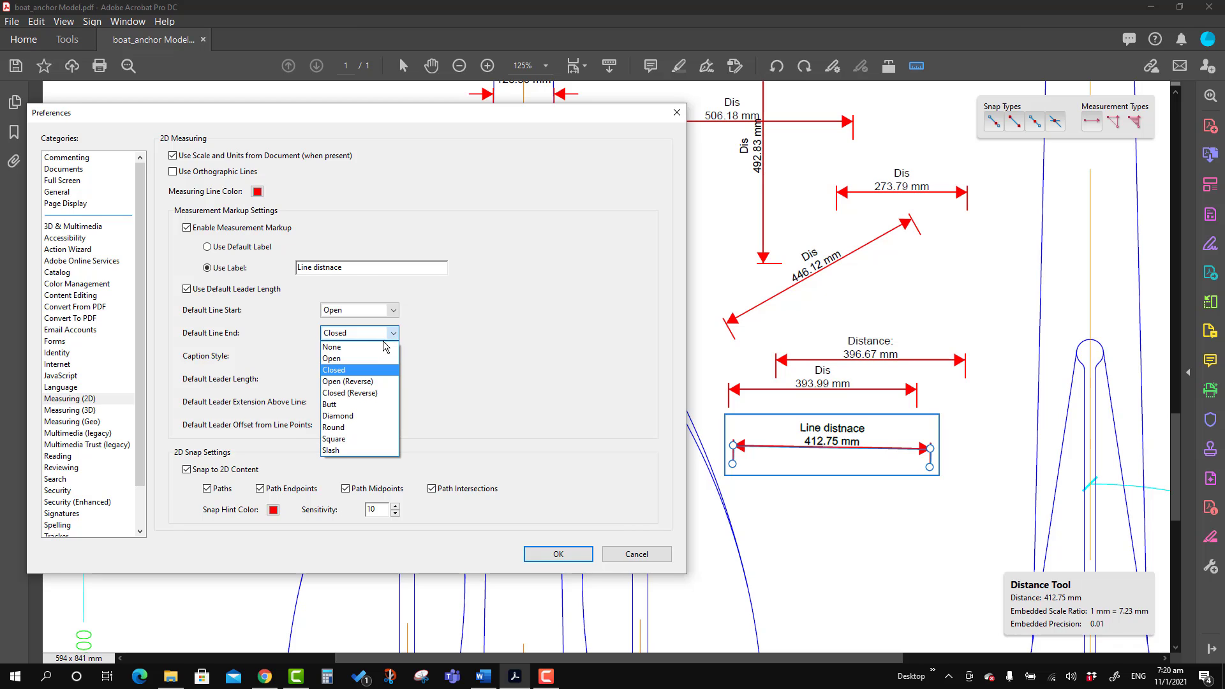
left_click(358, 356)
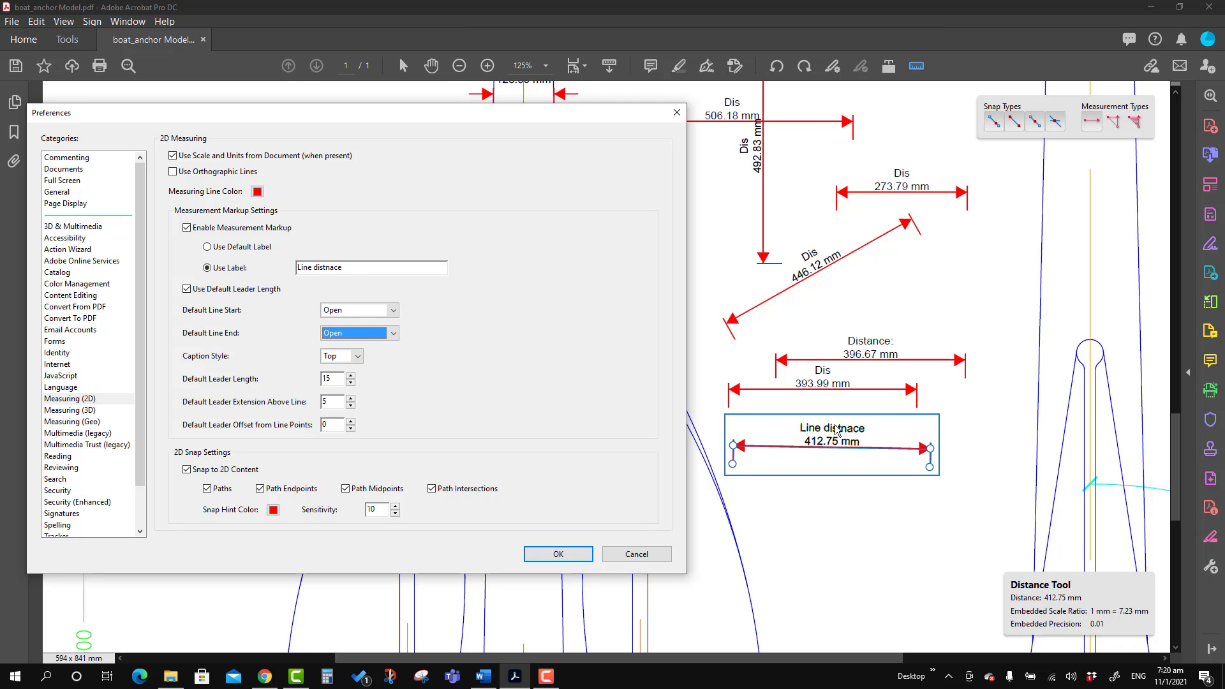
Set the caption style to Inside and the default leader extension above line to 15, and apply the preferences
left_click(358, 356)
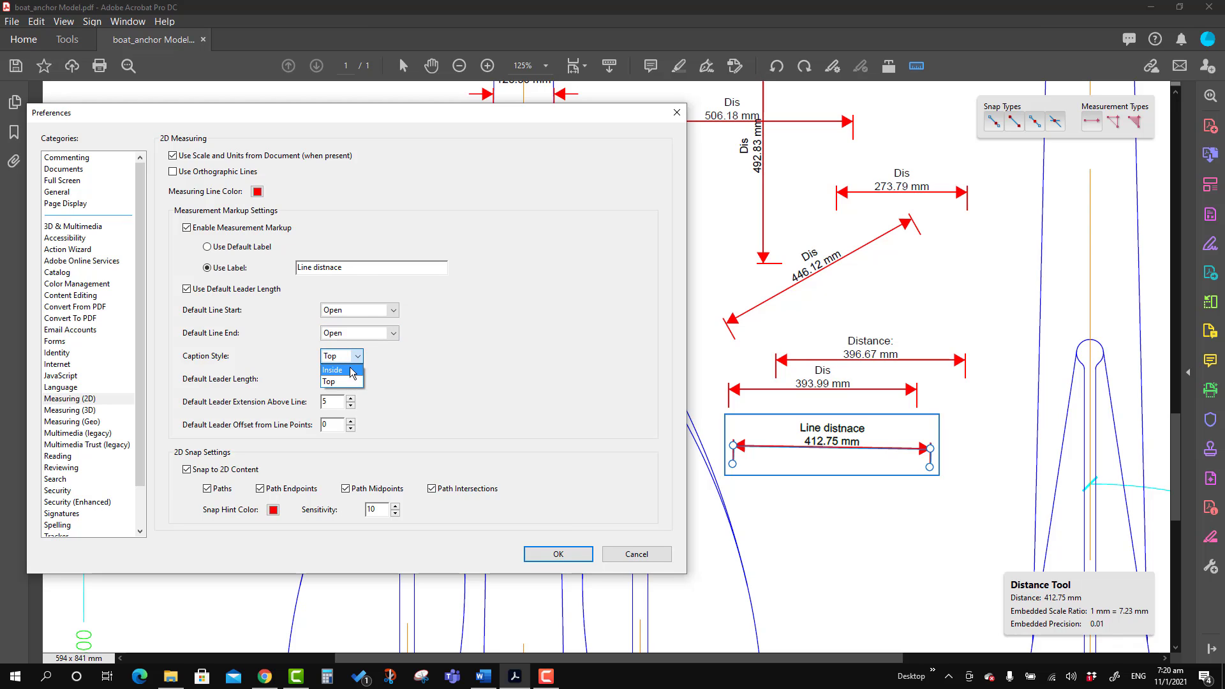
left_click(348, 373)
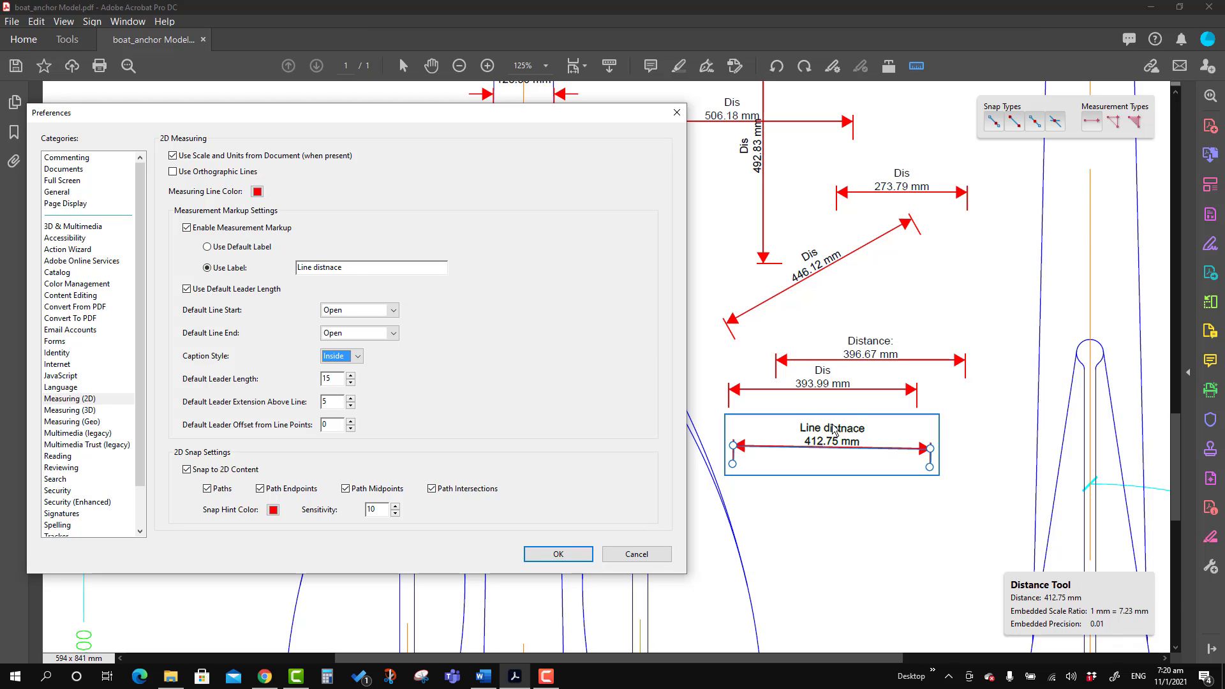
double_click(323, 401)
left_click(554, 557)
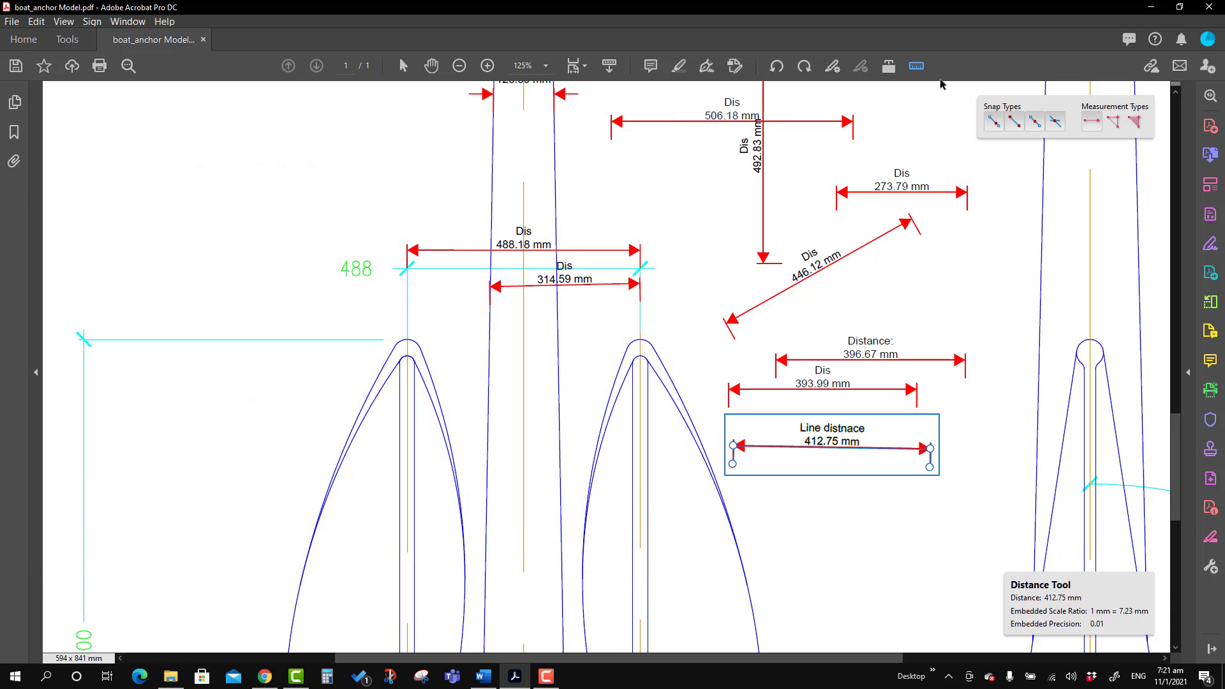
Place a horizontal distance markup about 410 mm long below the existing "Line distnace" markup
scroll(749, 451, "down", 3)
left_click(750, 443)
left_click(946, 444)
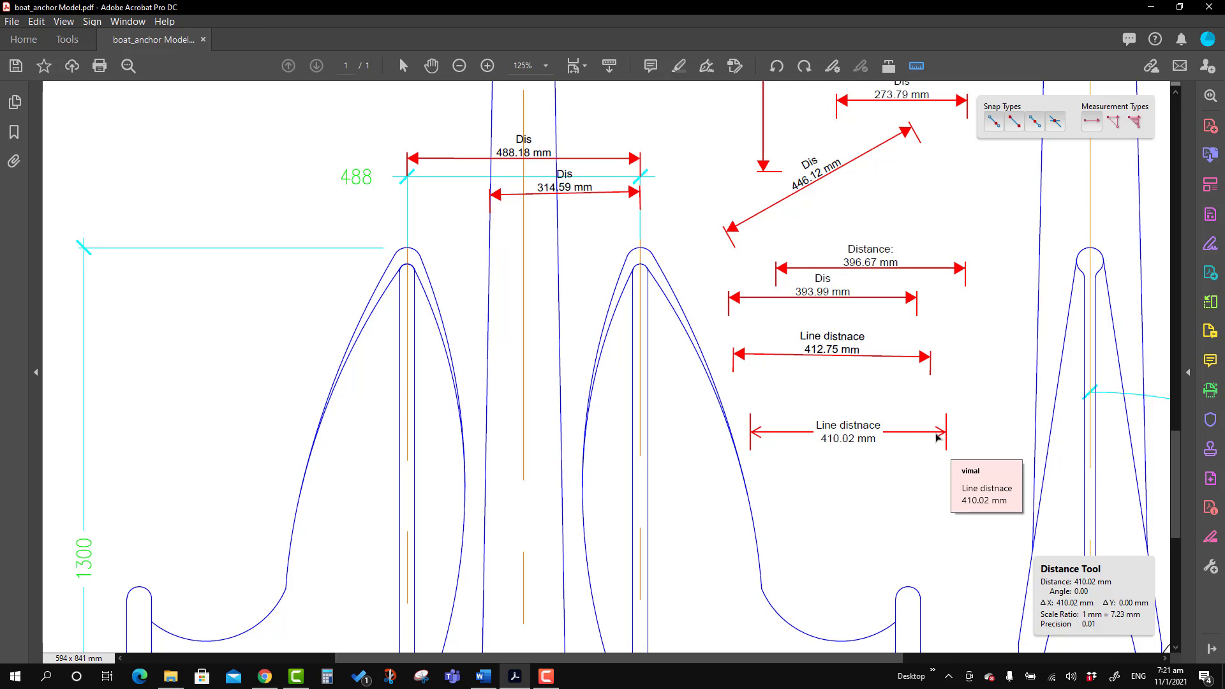
Give the lowest distance markup a dashed line style and a green line color in its dimension line properties
left_click(862, 431)
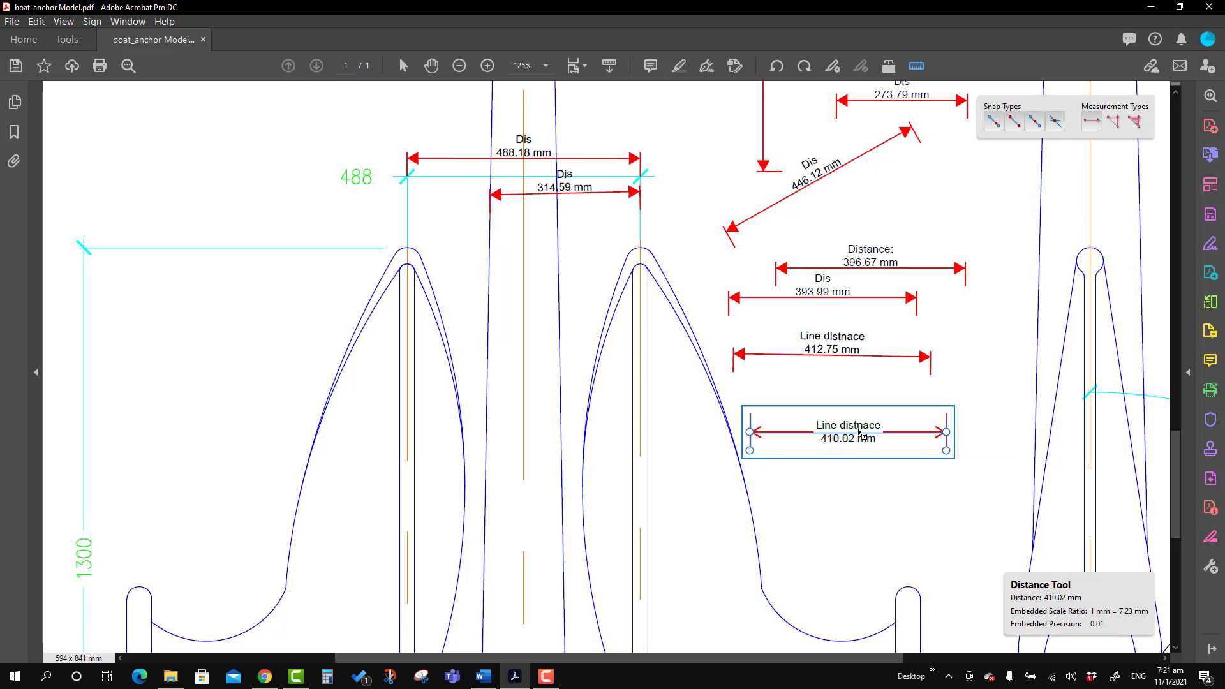
right_click(859, 433)
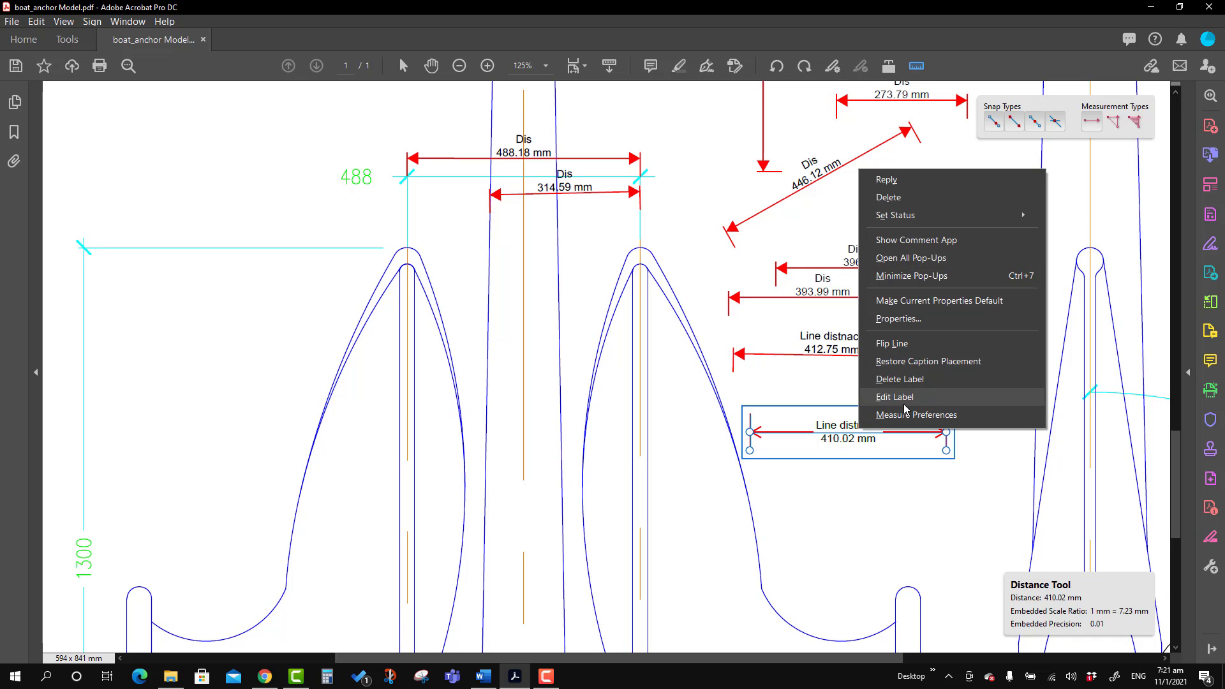
left_click(898, 318)
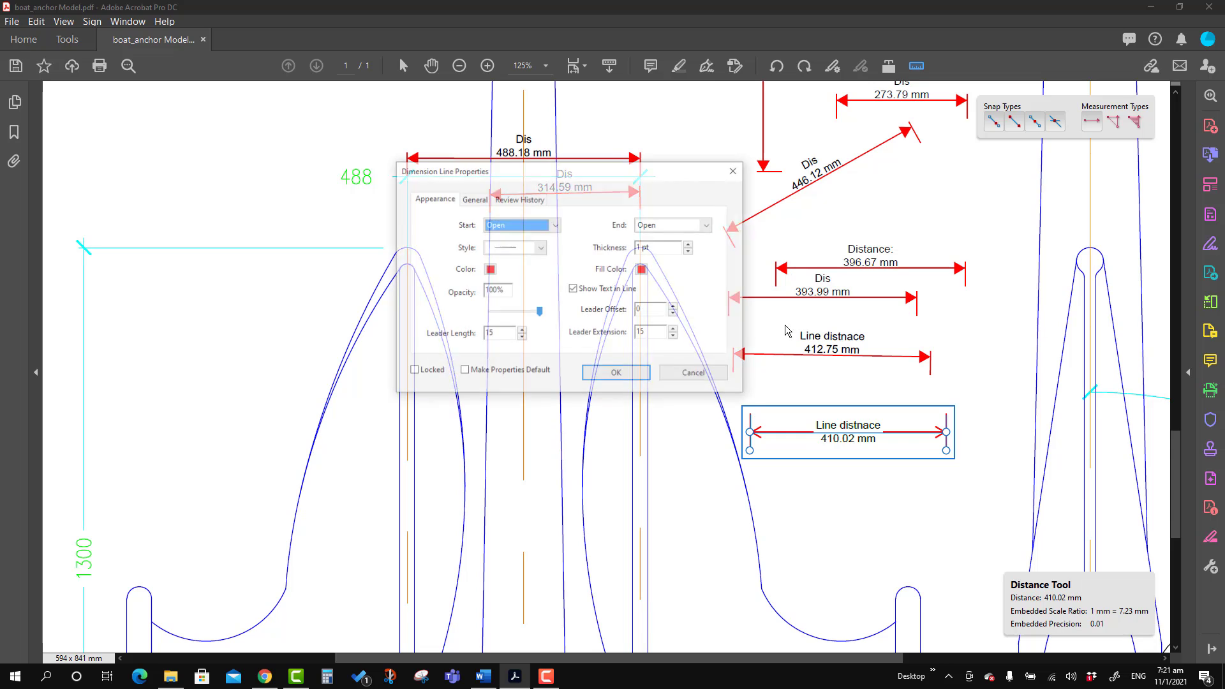
left_click_drag(634, 174, 495, 313)
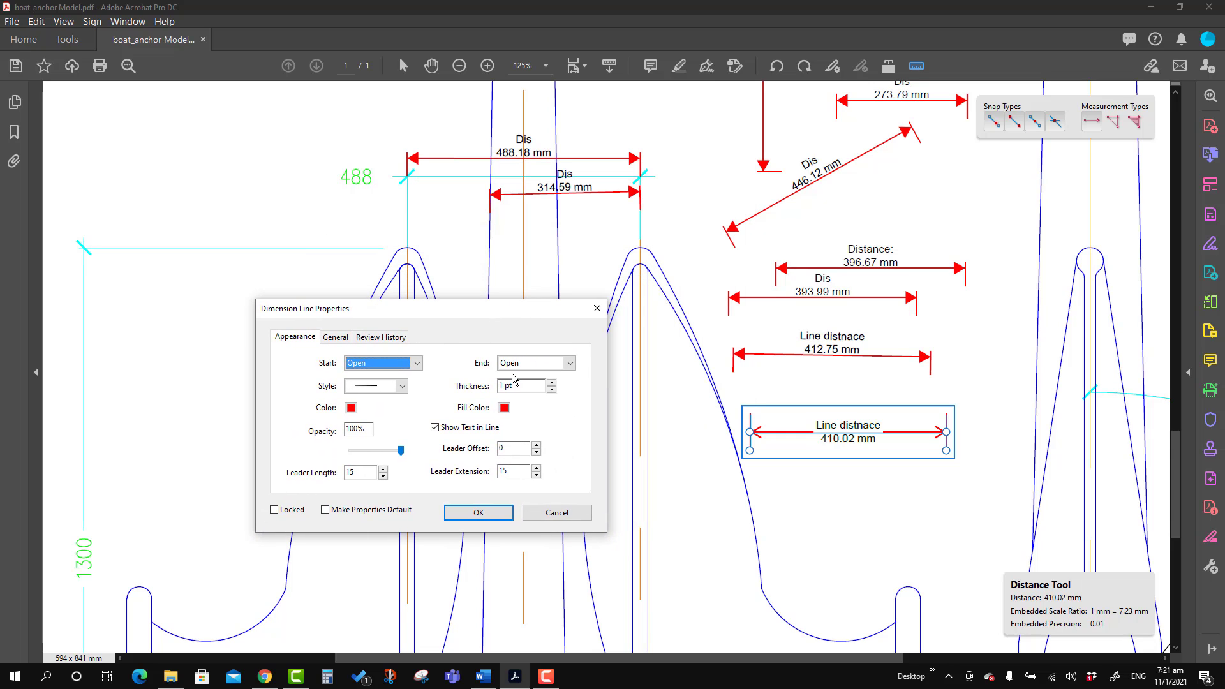
left_click(402, 386)
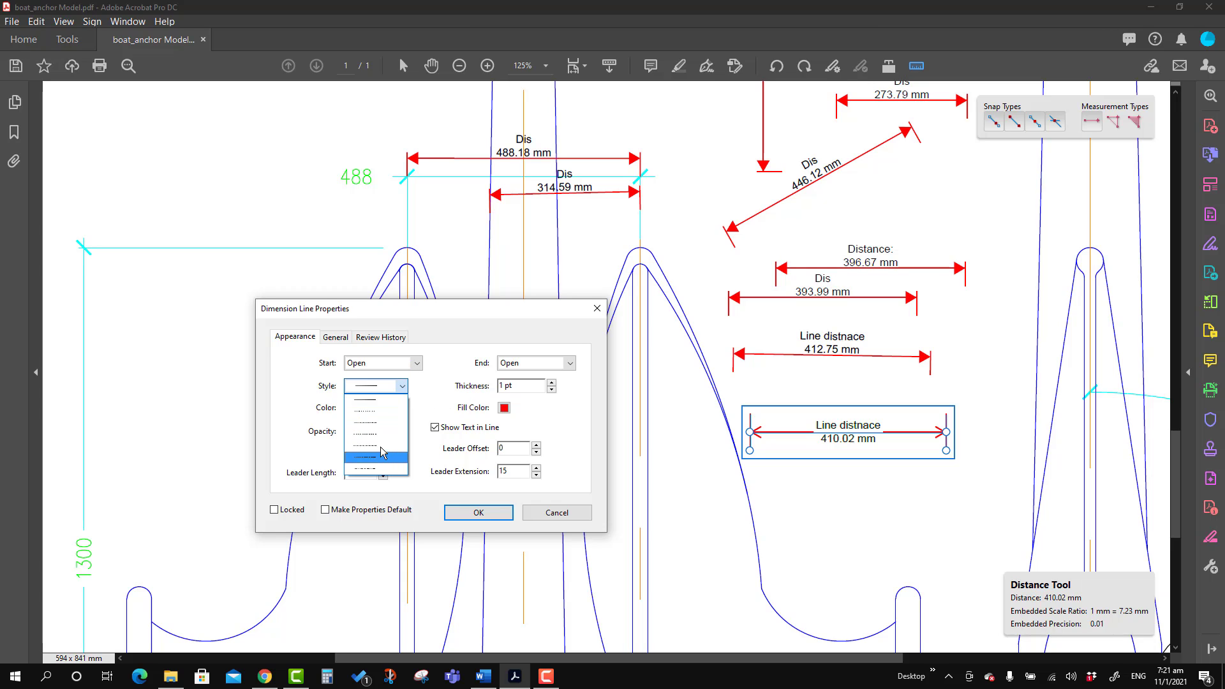
left_click(373, 414)
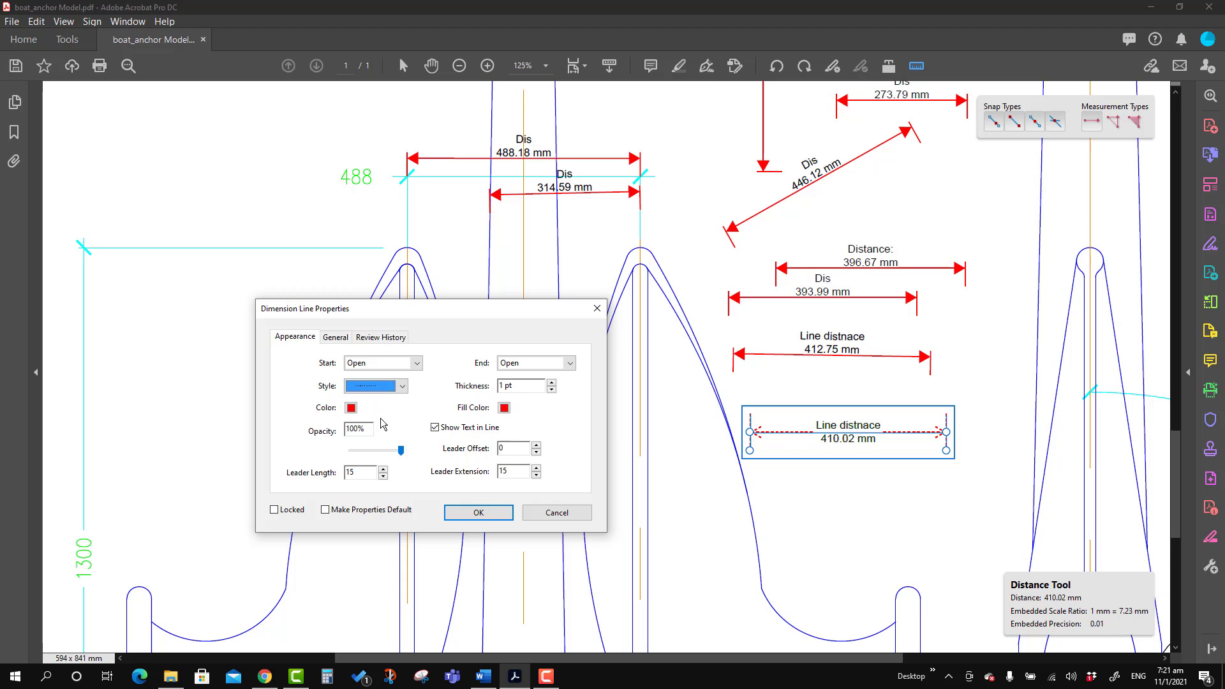
left_click(551, 382)
left_click(350, 409)
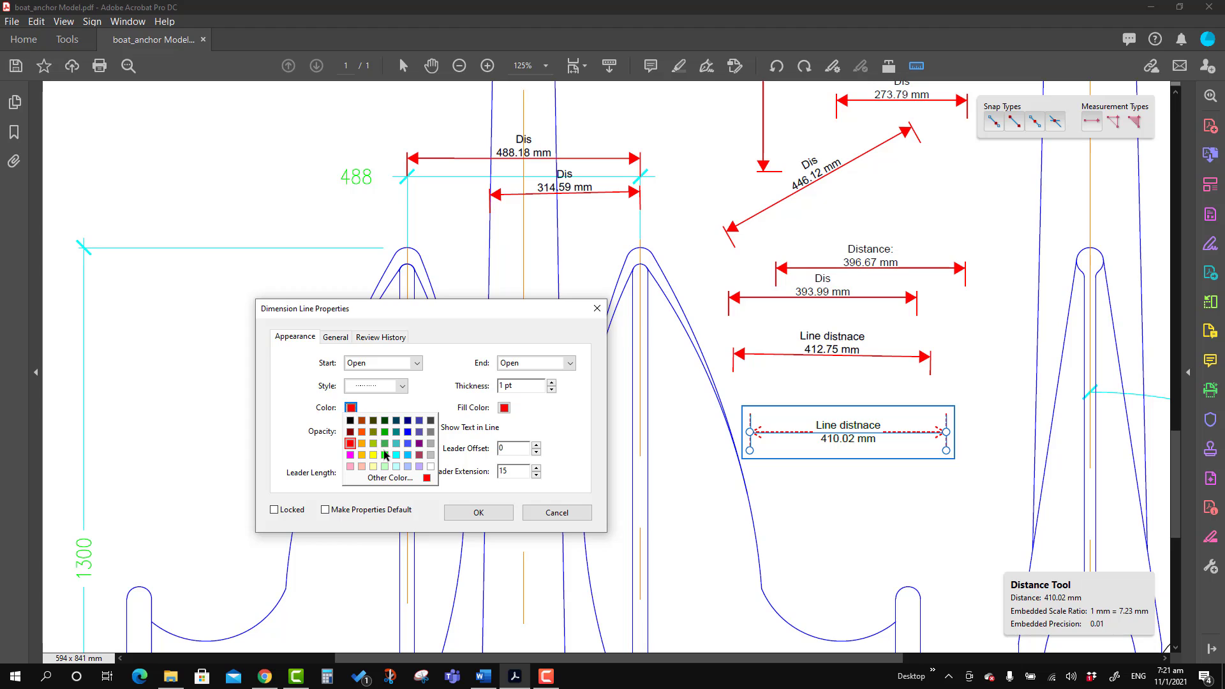
left_click(385, 456)
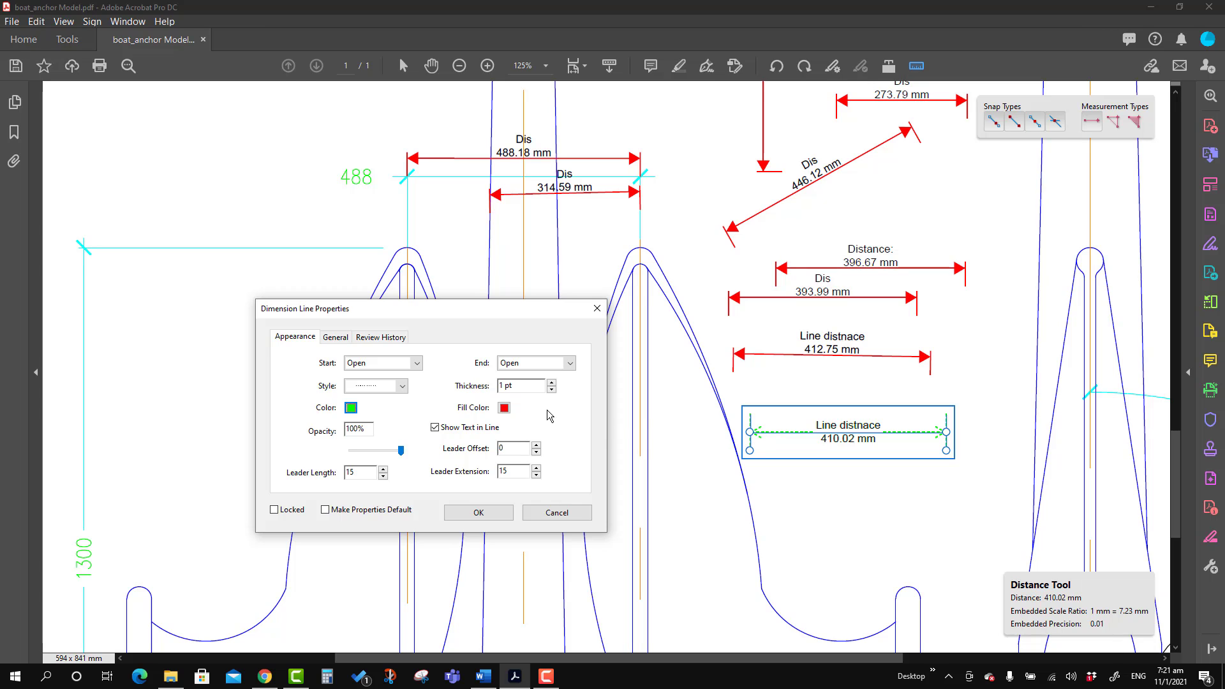
Set the green markup's line start to Closed with a blue fill color and apply the properties
left_click(417, 368)
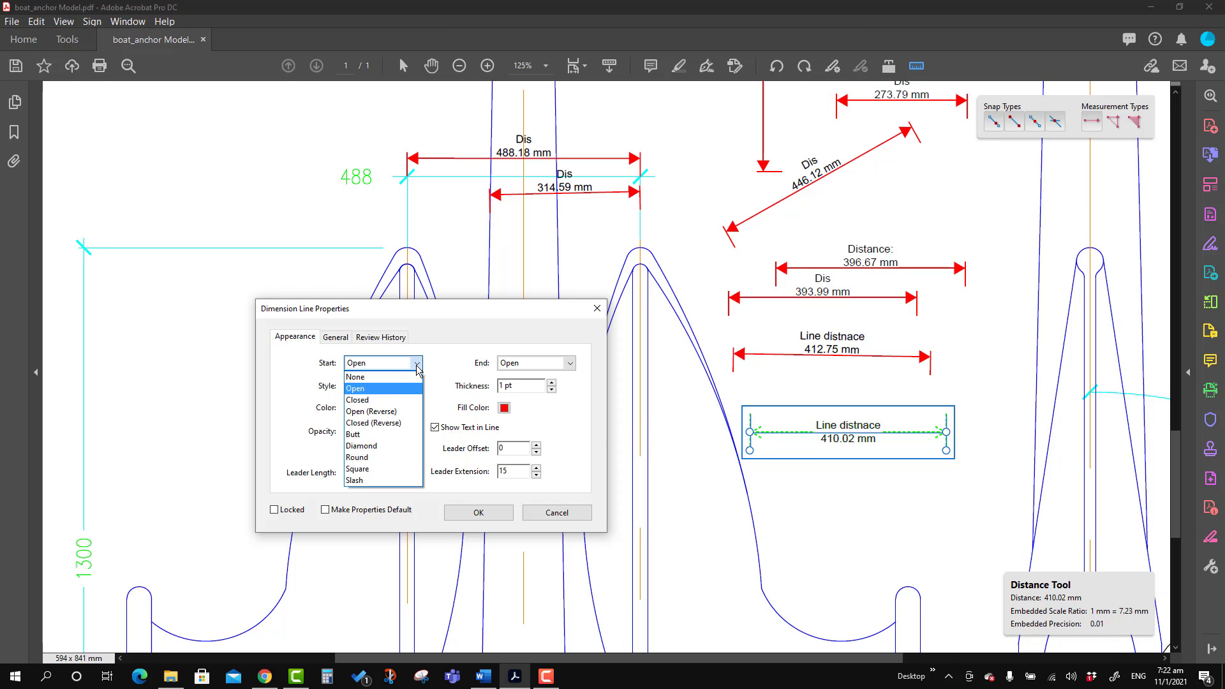
left_click(366, 400)
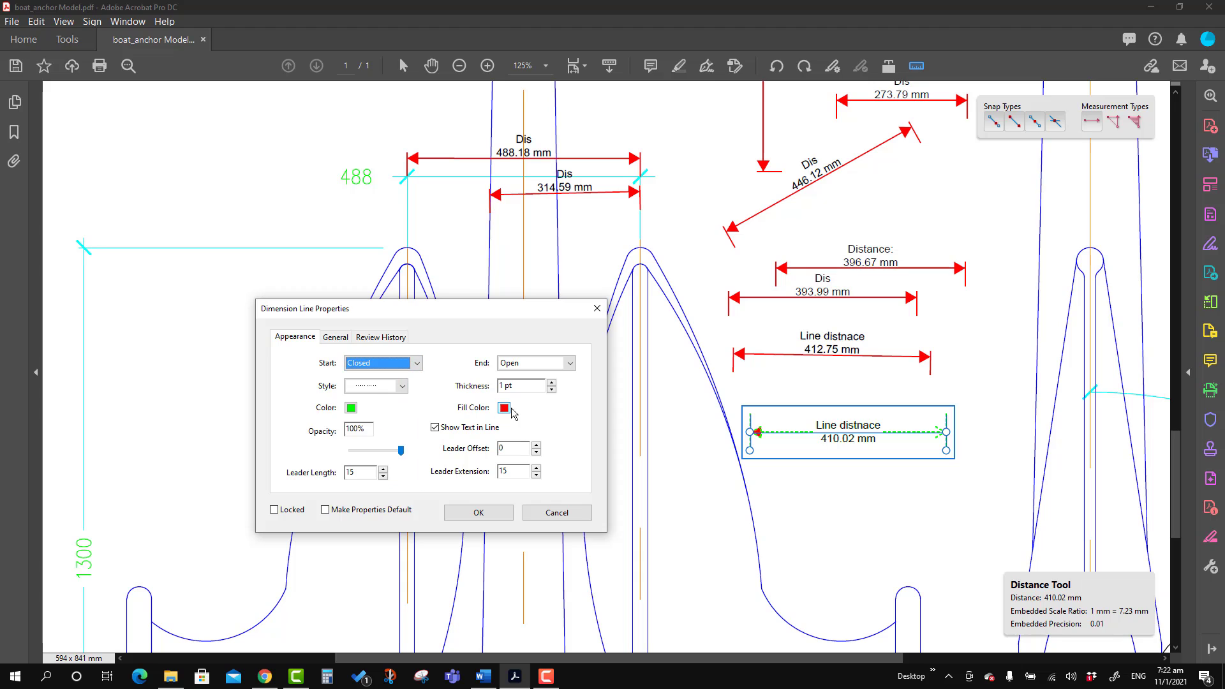
left_click(504, 407)
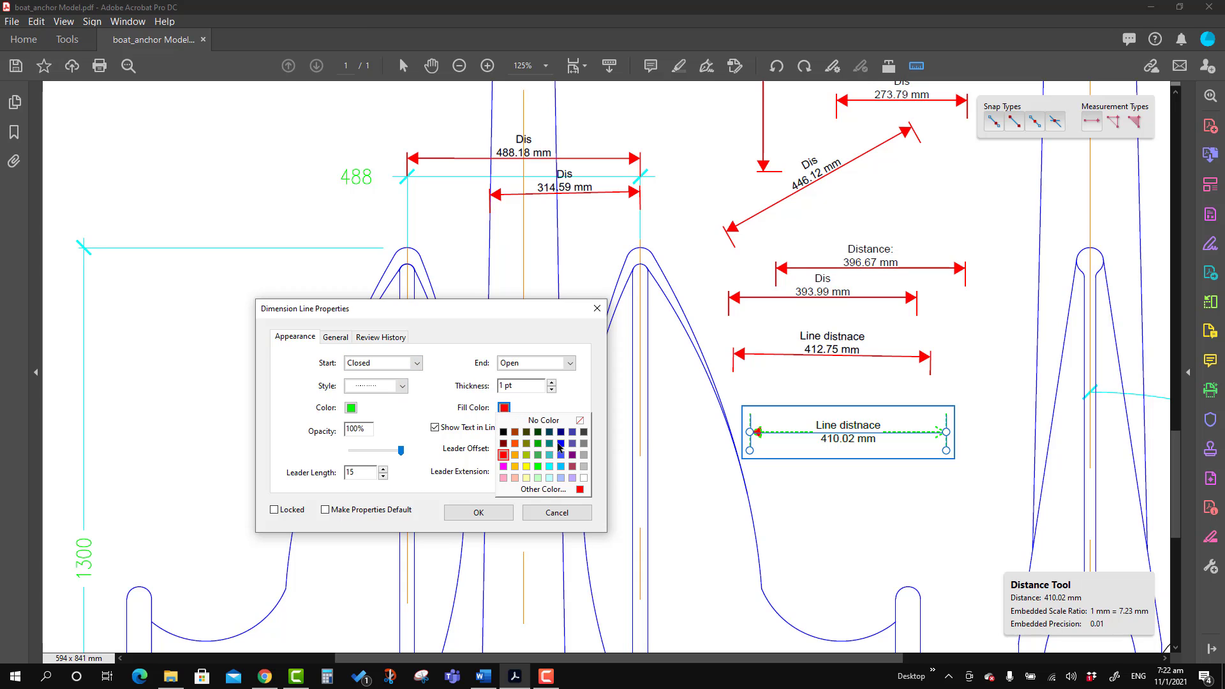
left_click(559, 444)
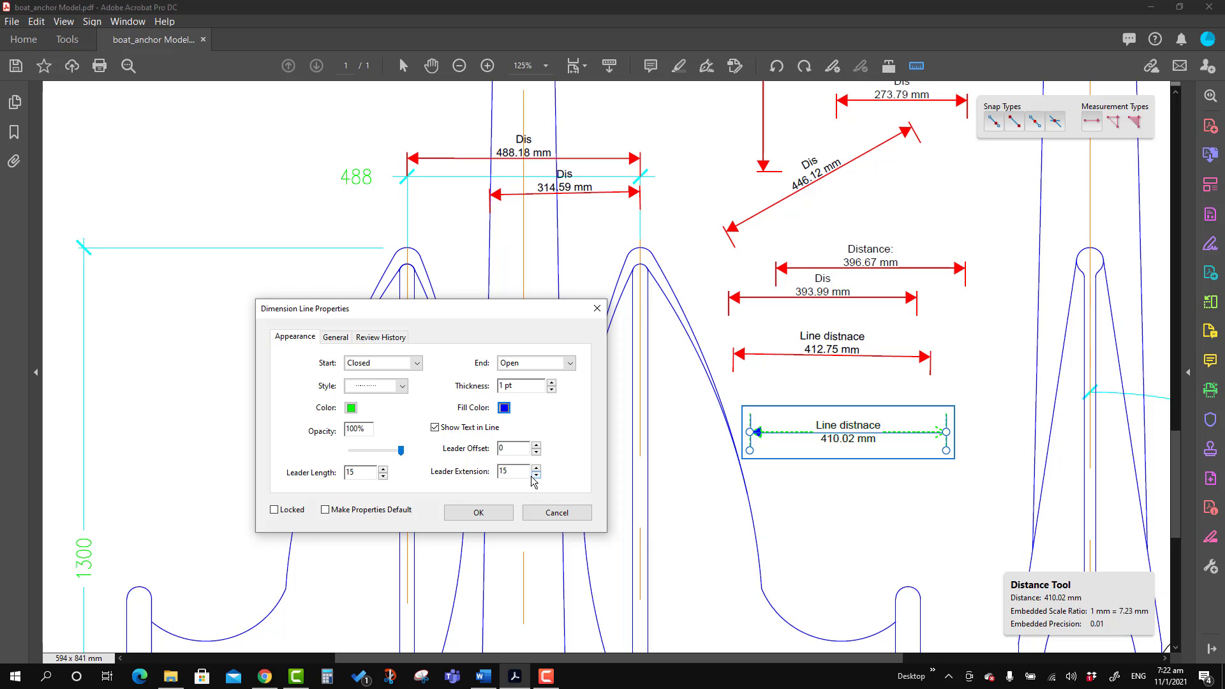
left_click(479, 512)
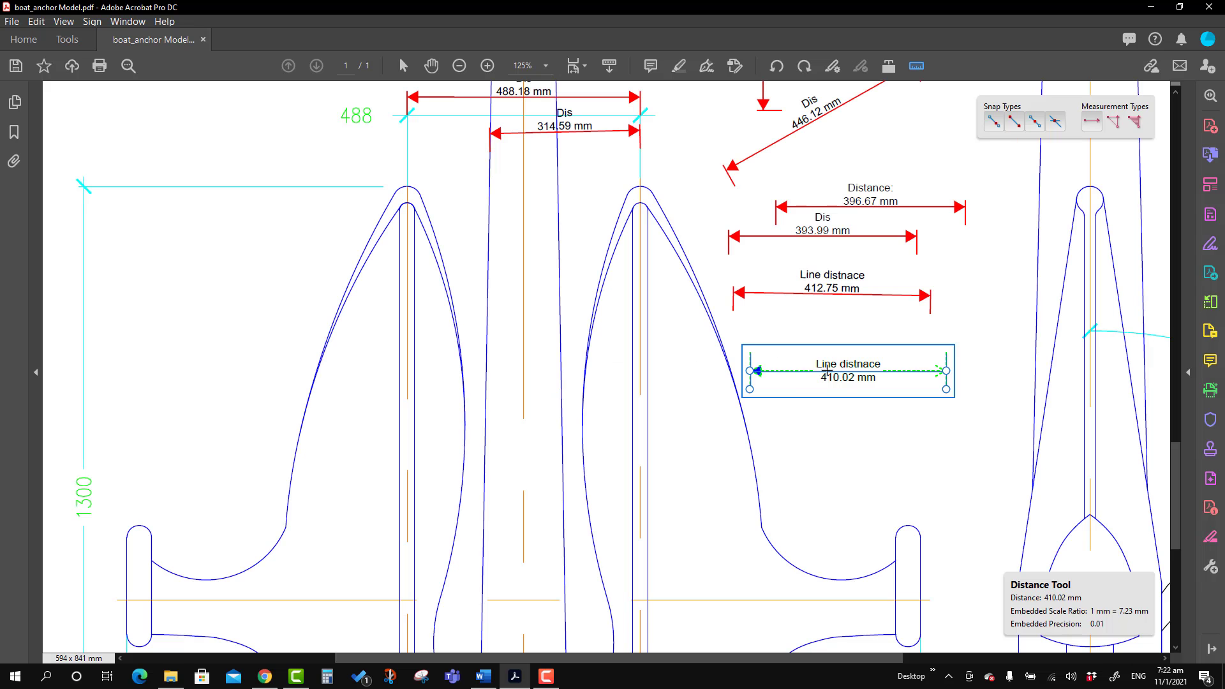
Make the green dashed markup's properties the default and place a horizontal distance markup about 447 mm long below it
right_click(846, 381)
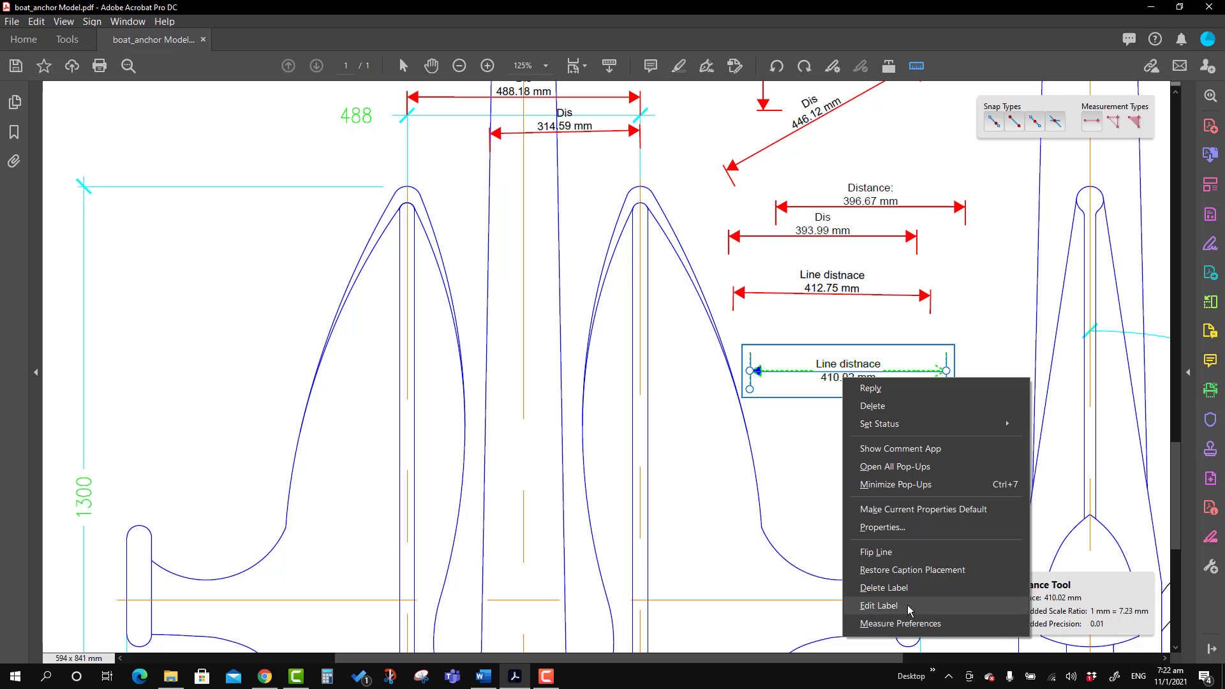
left_click(891, 528)
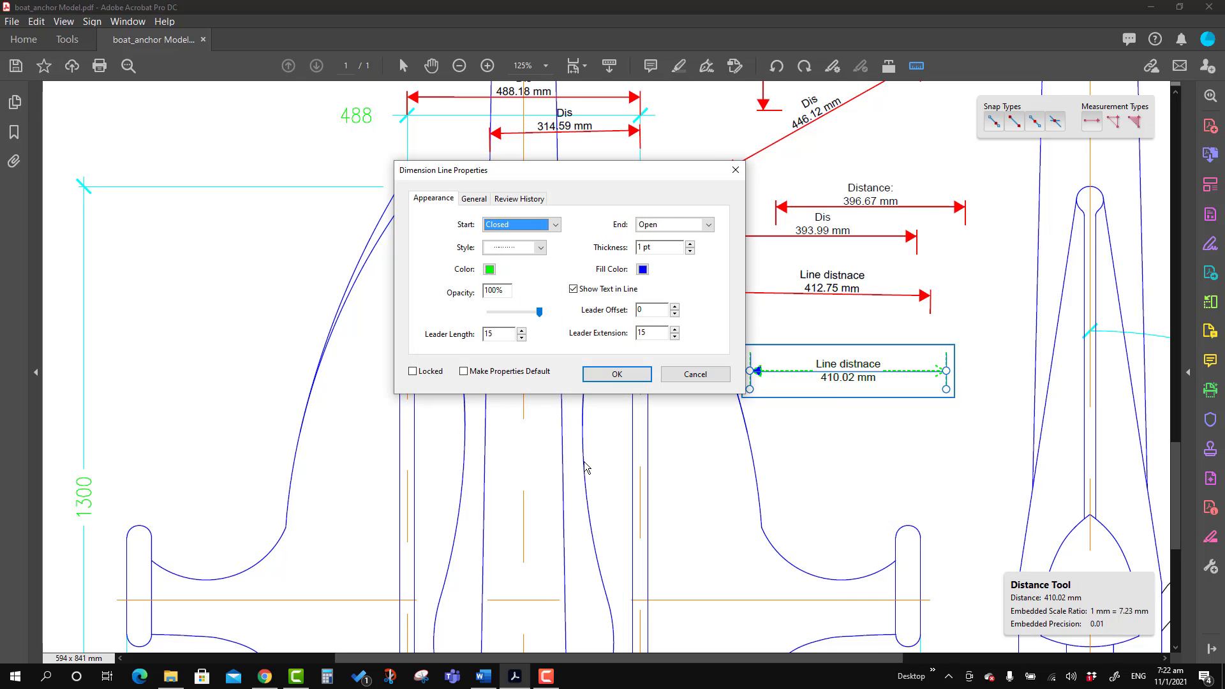
left_click(496, 373)
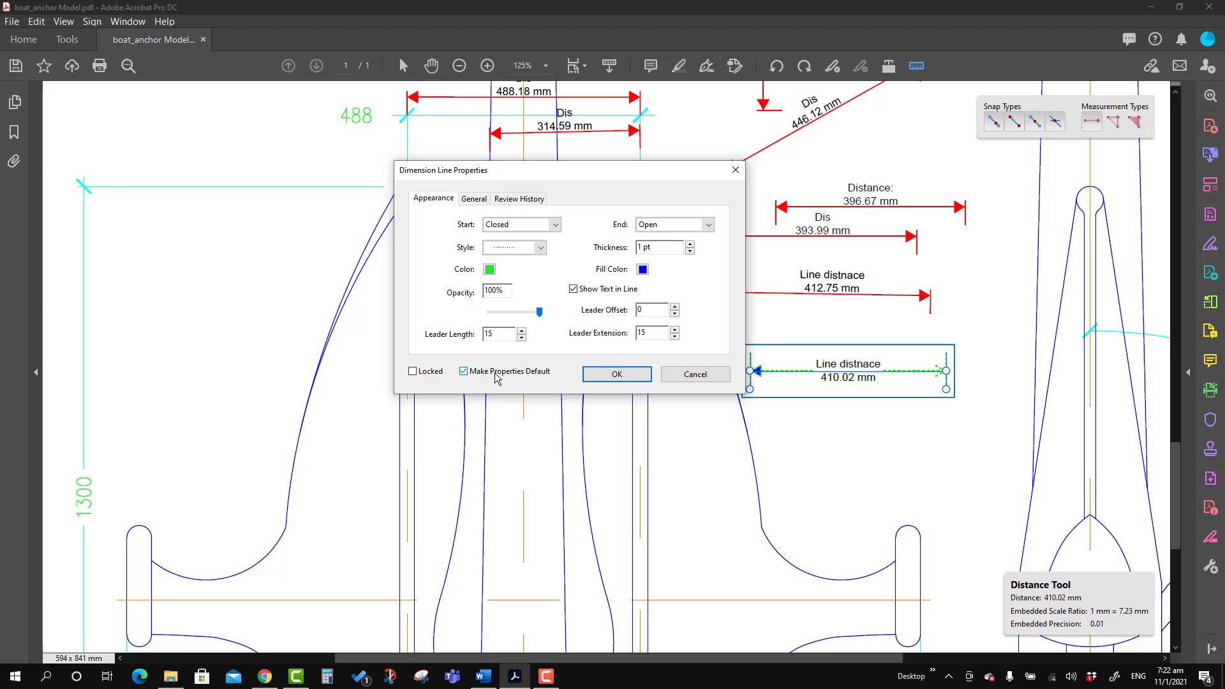
left_click(601, 375)
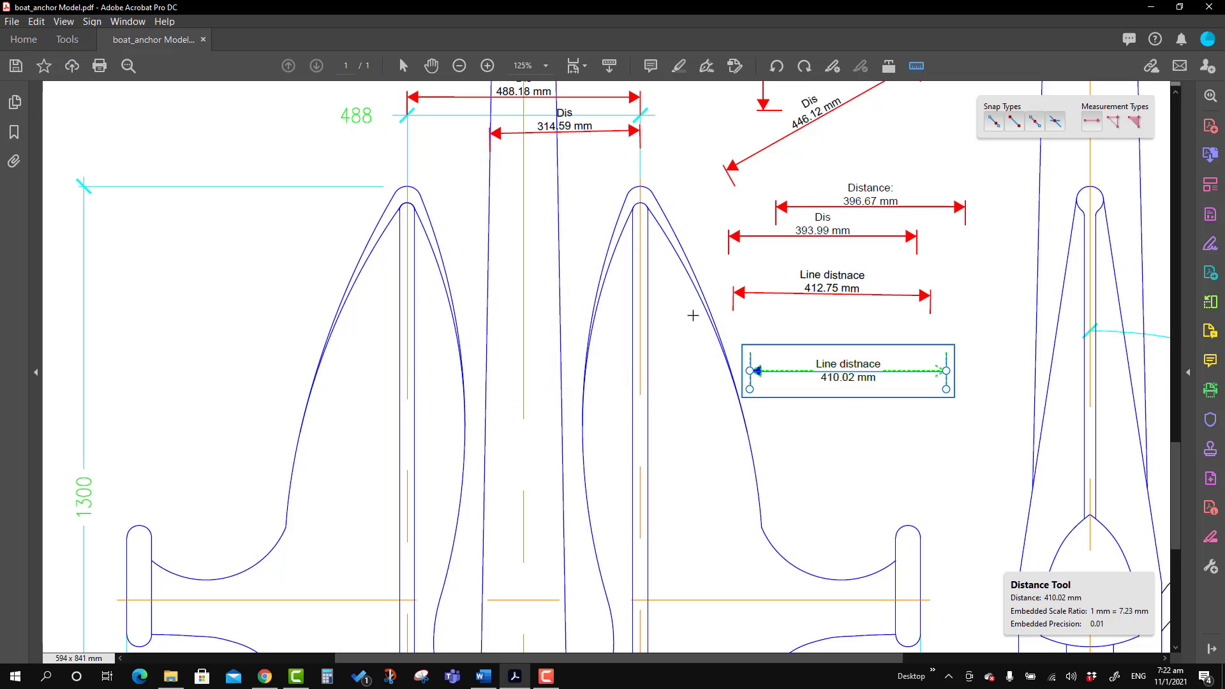
left_click(728, 458)
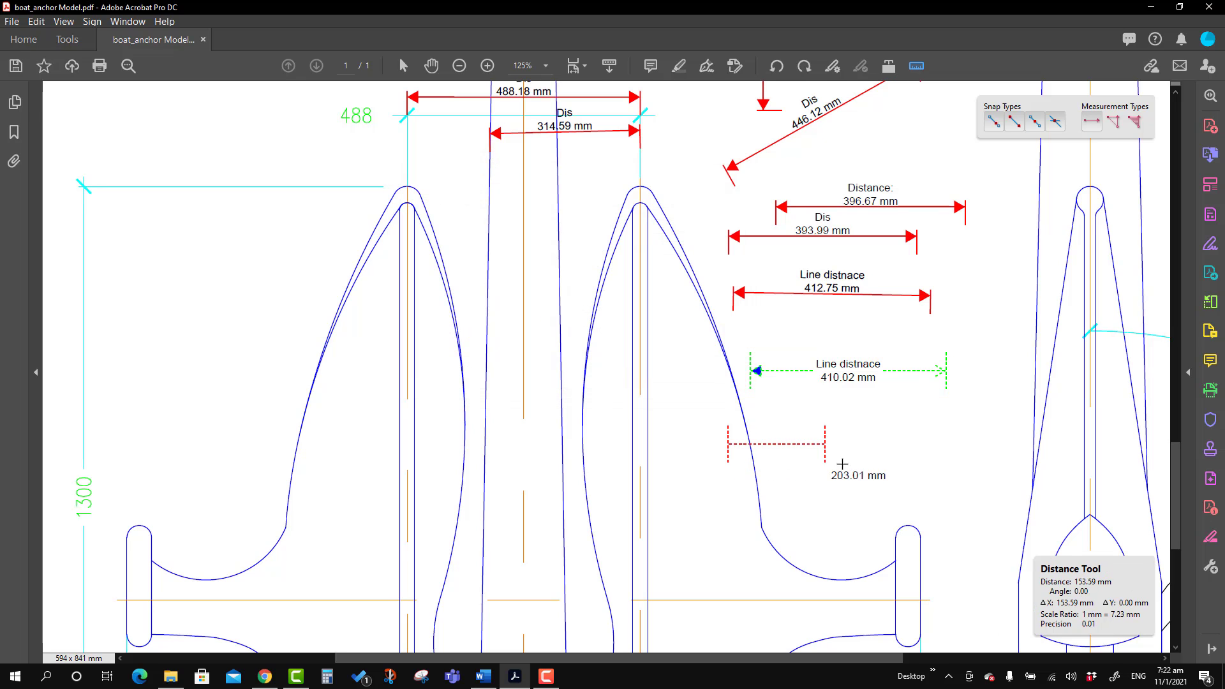
left_click(941, 466)
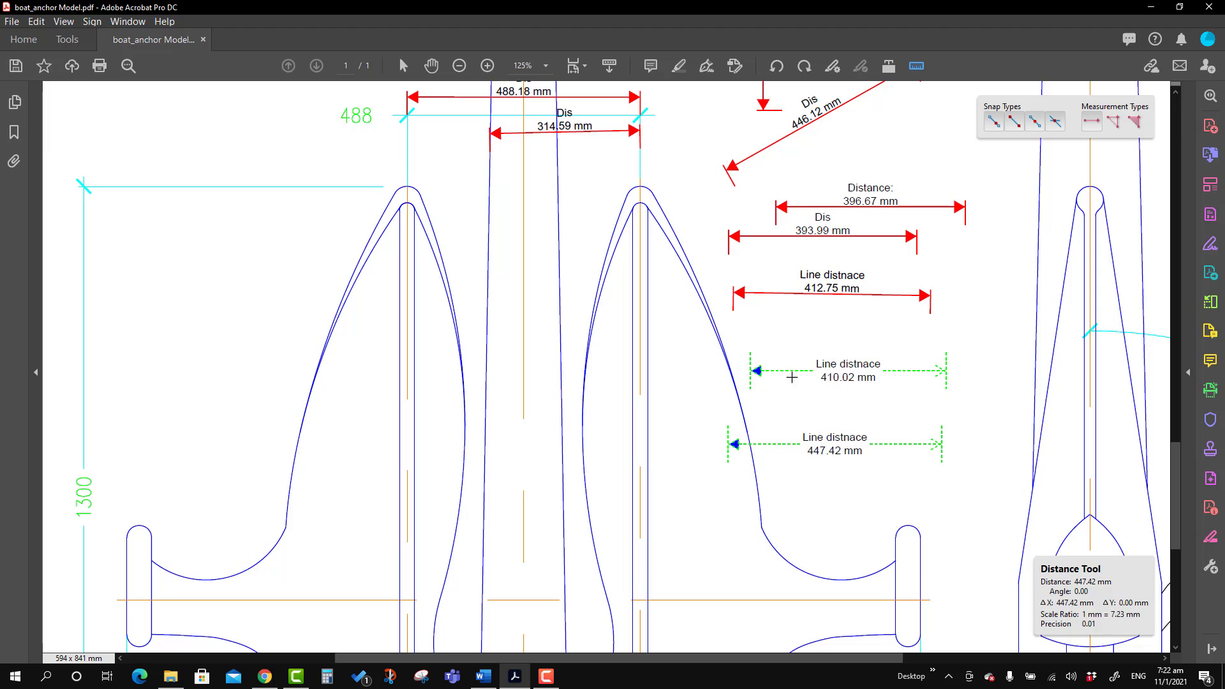
Open the dimension line properties of the lowest green distance markup
left_click(821, 449)
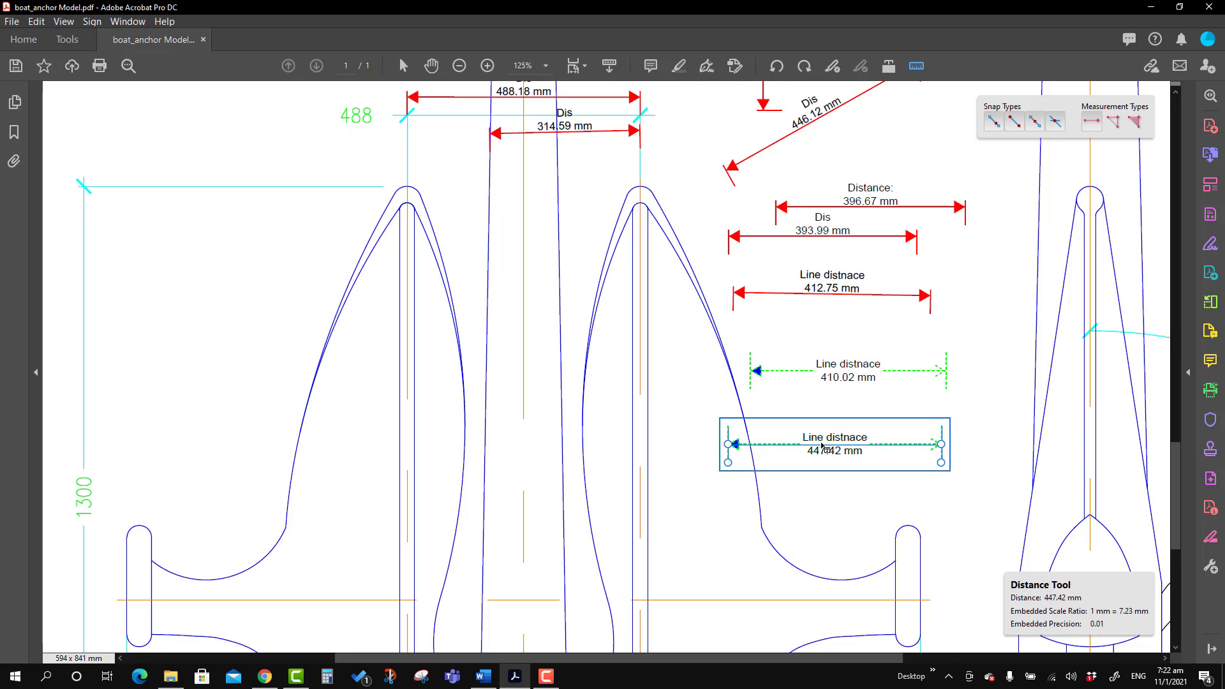
right_click(822, 446)
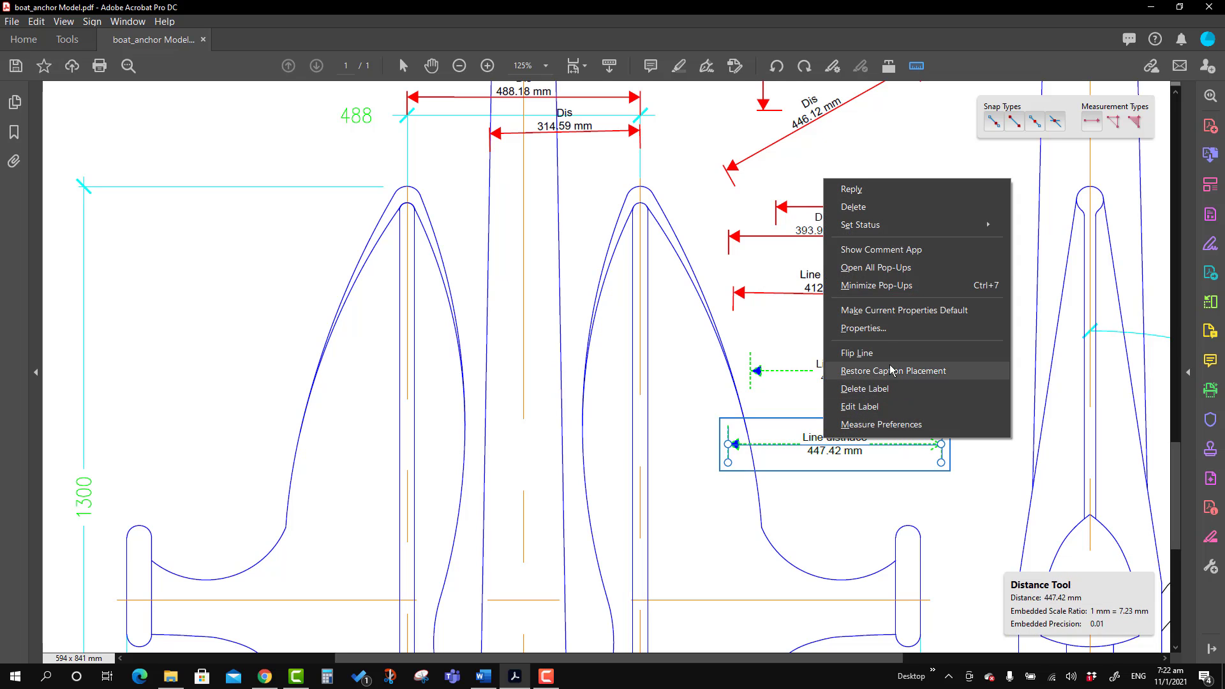
left_click(868, 328)
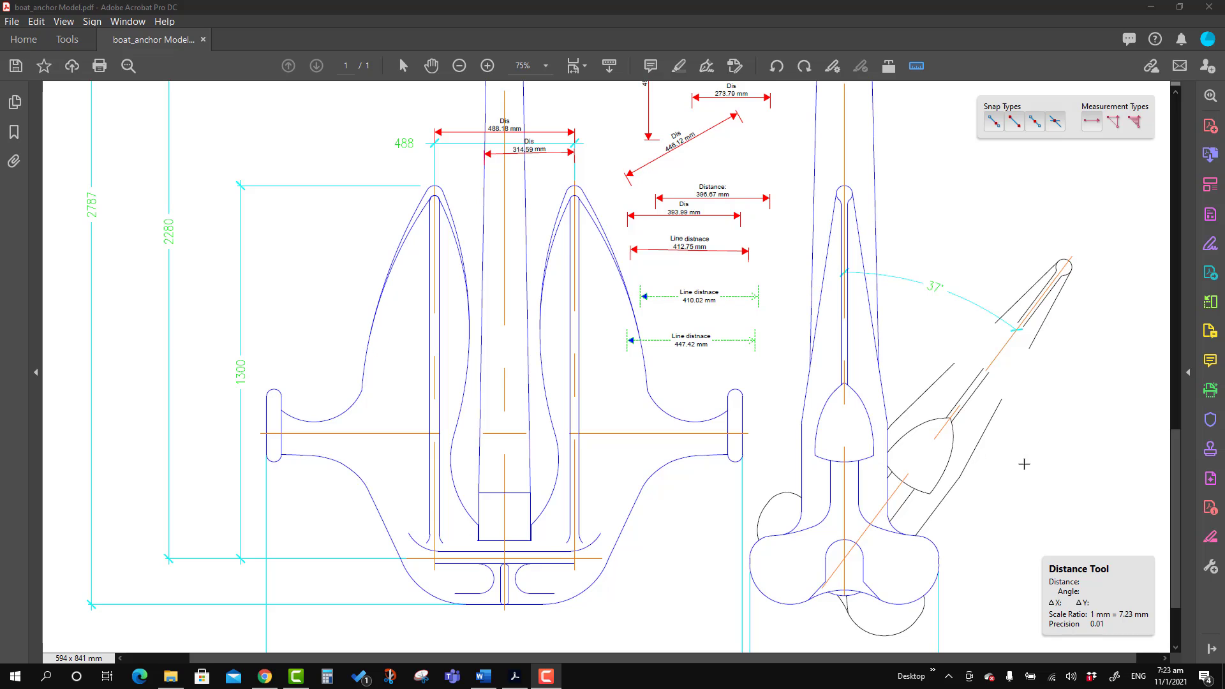
Hide the measurement info window and show it again
right_click(1024, 466)
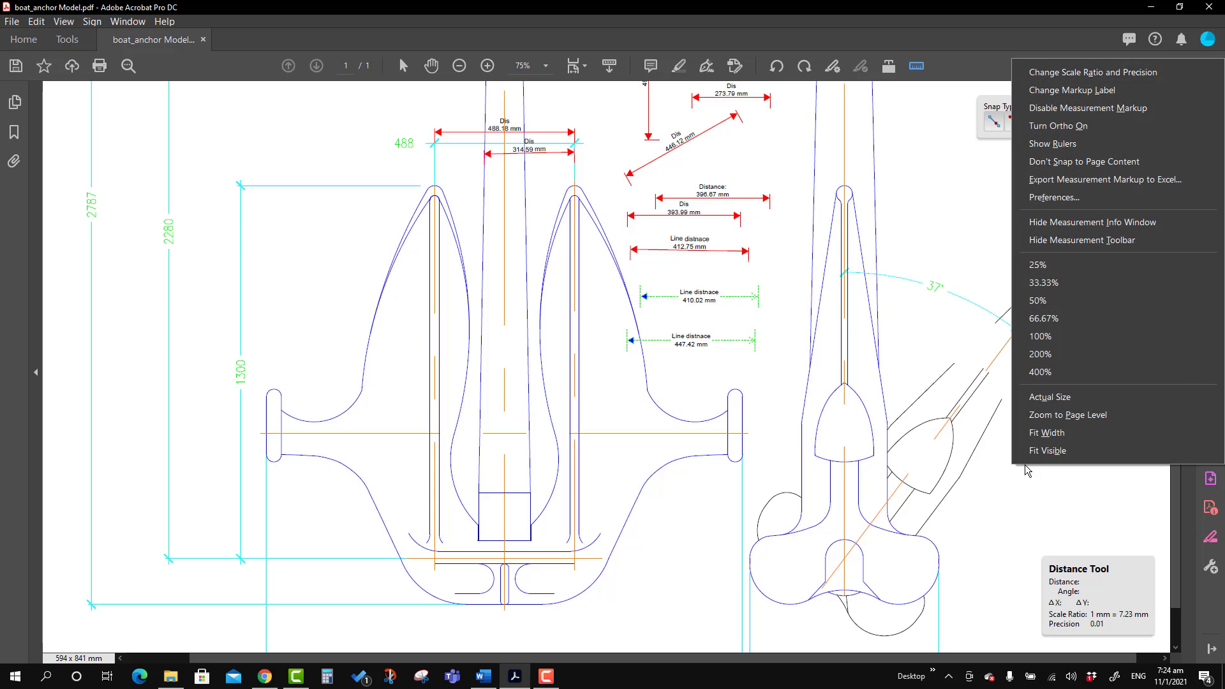
left_click(1092, 222)
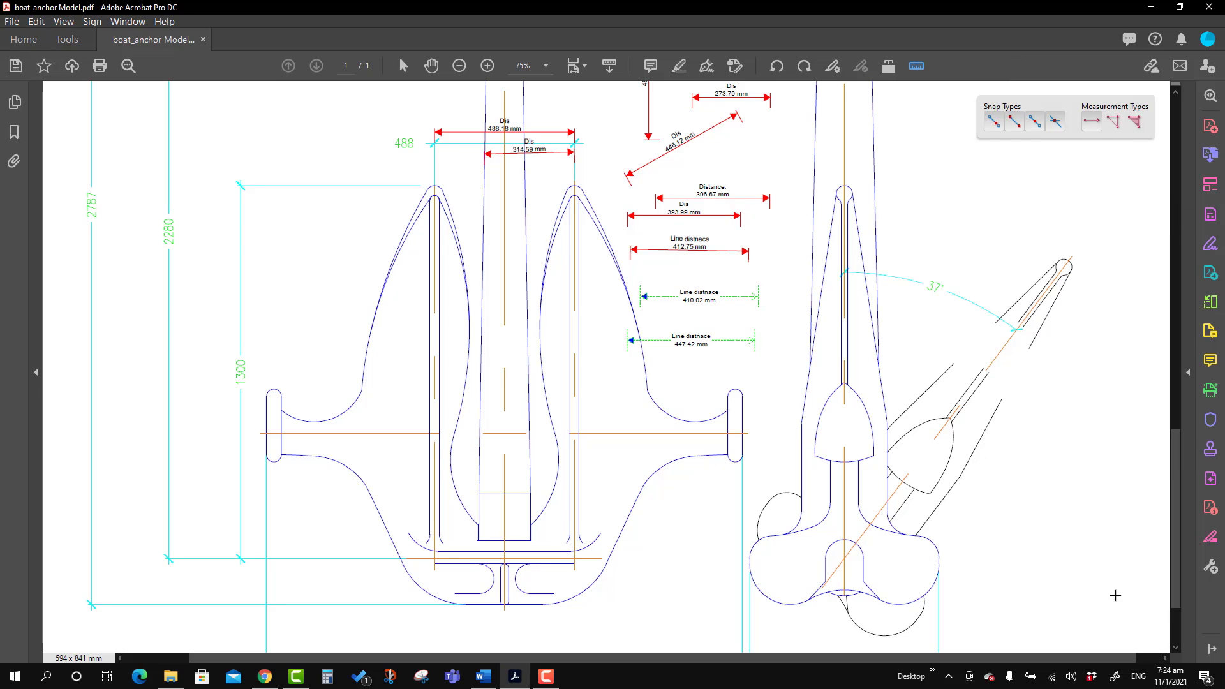
right_click(1020, 419)
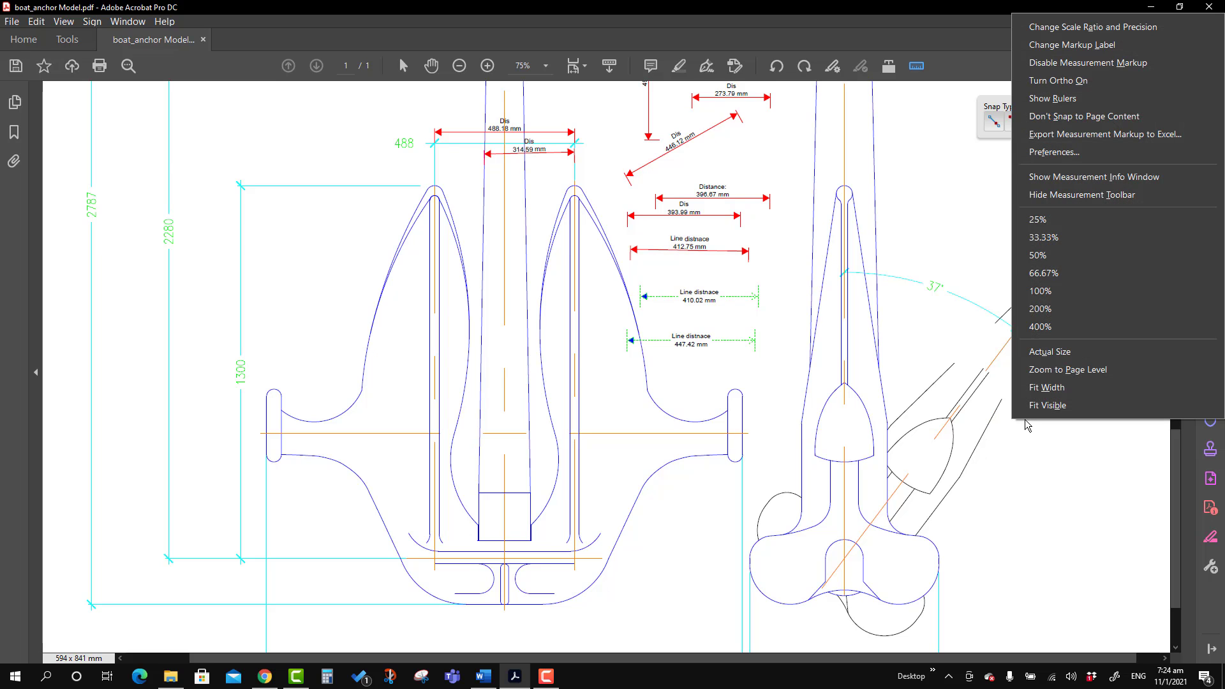
left_click(1108, 183)
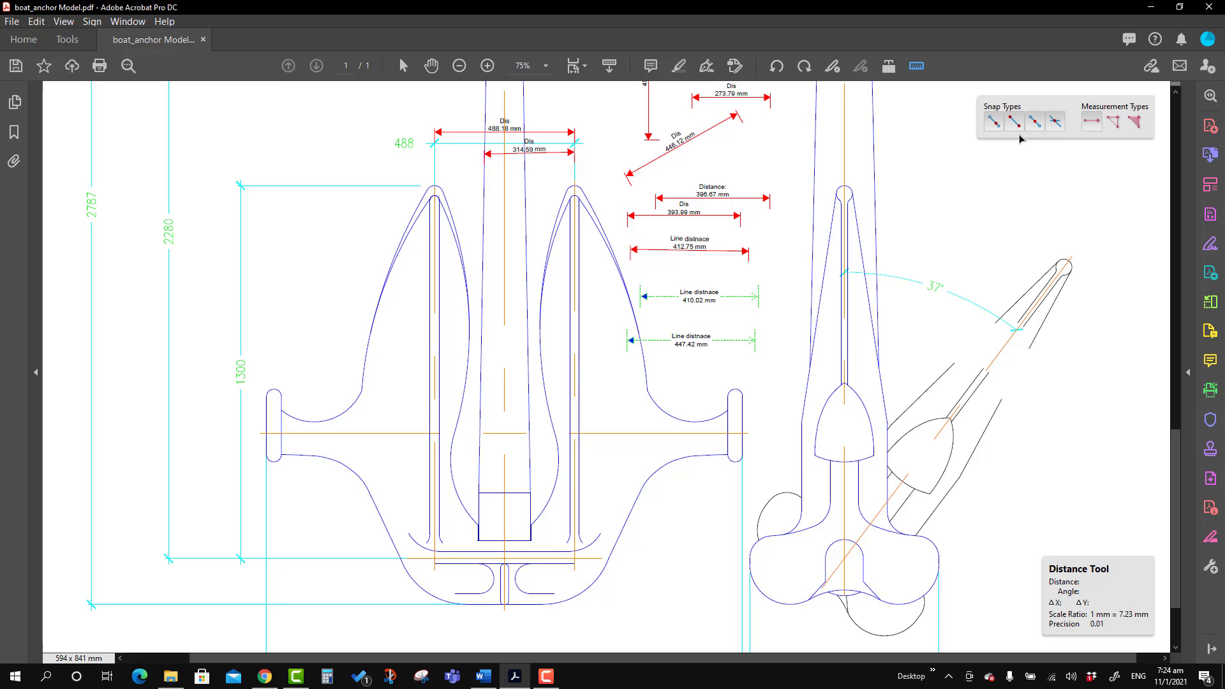
Hide the measurement toolbar and show it again
right_click(955, 199)
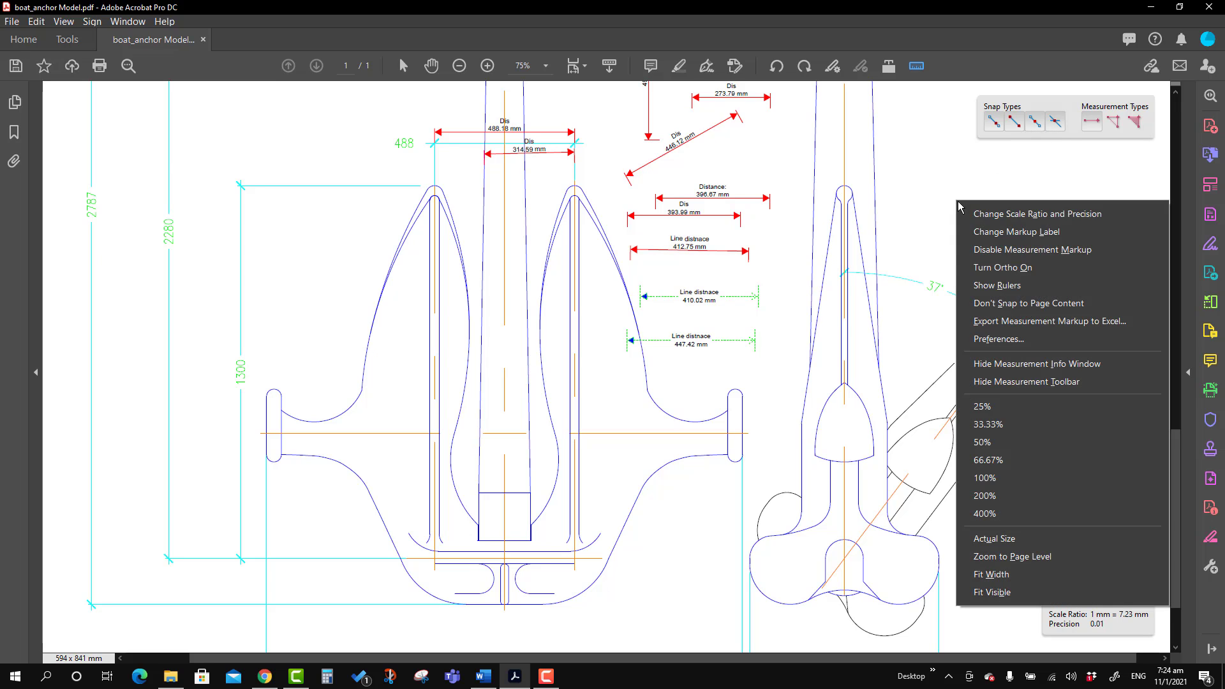
left_click(1048, 385)
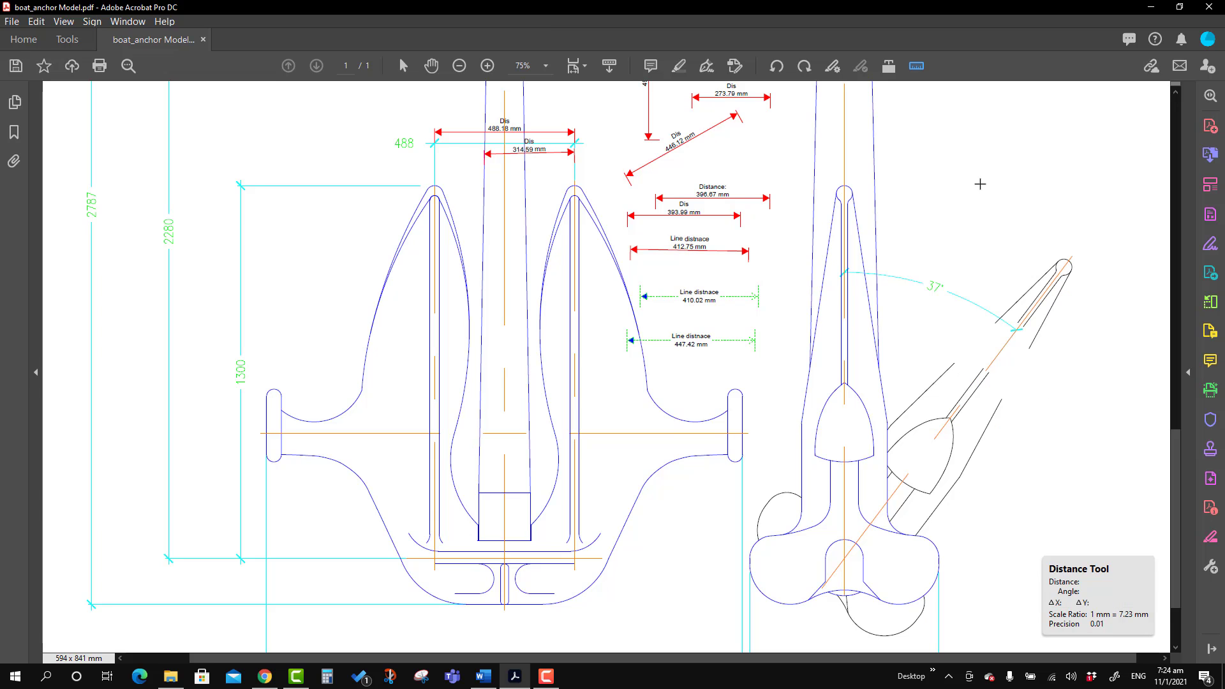
right_click(979, 184)
left_click(1041, 362)
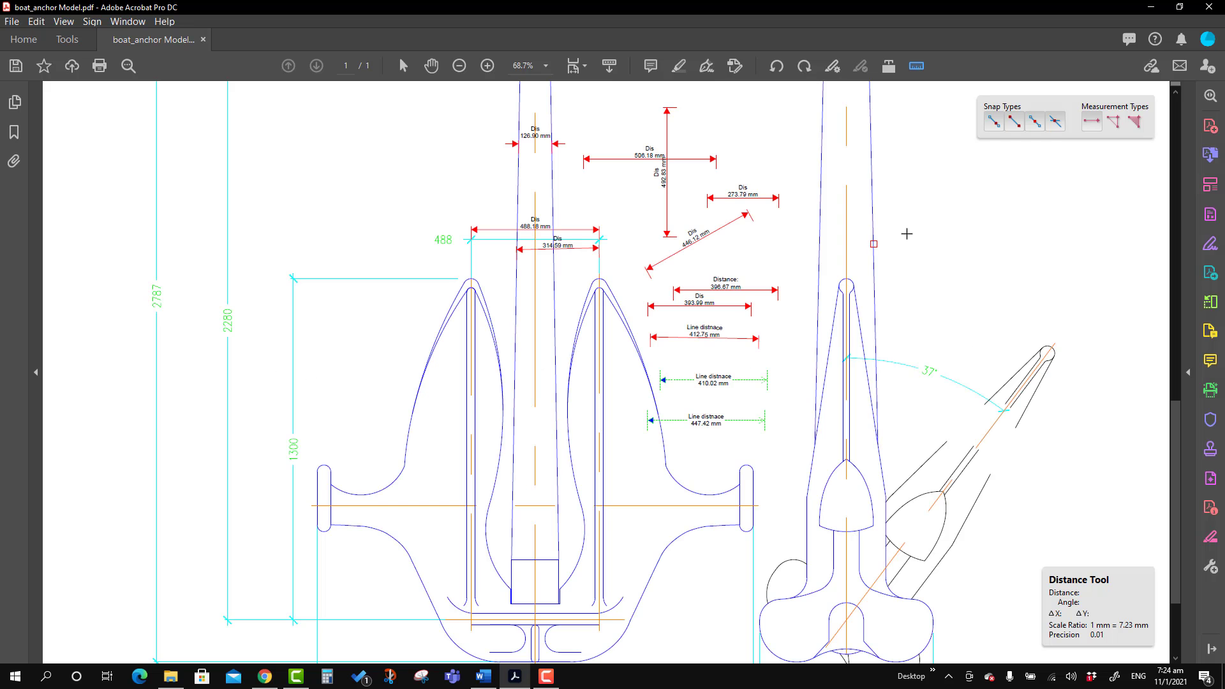
Export the measurement markups to boat_anchor Model.csv and widen the Label column of that file in Excel
right_click(936, 236)
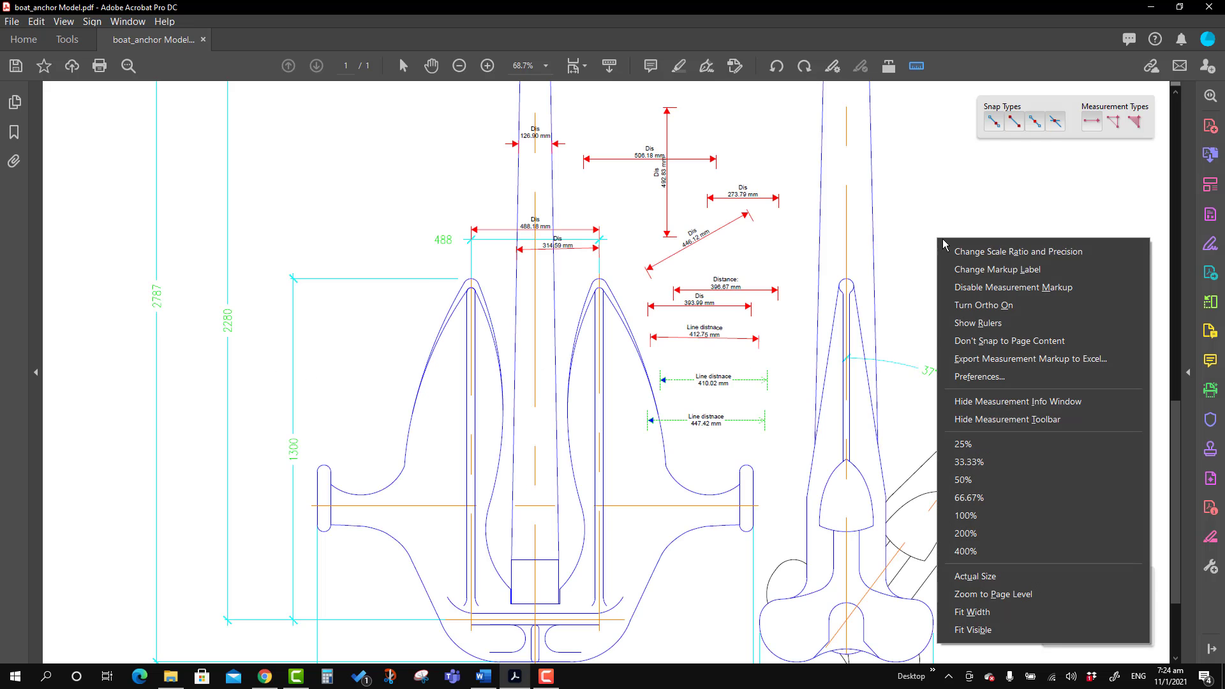
left_click(1009, 359)
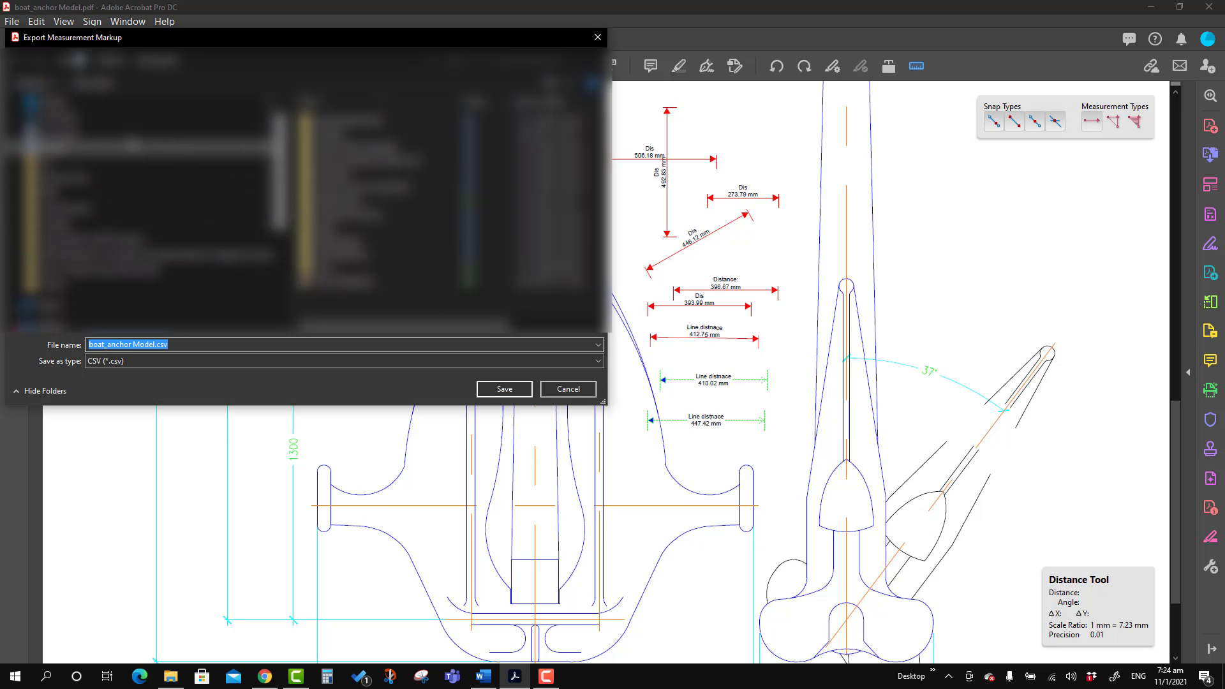
left_click(64, 101)
left_click(503, 389)
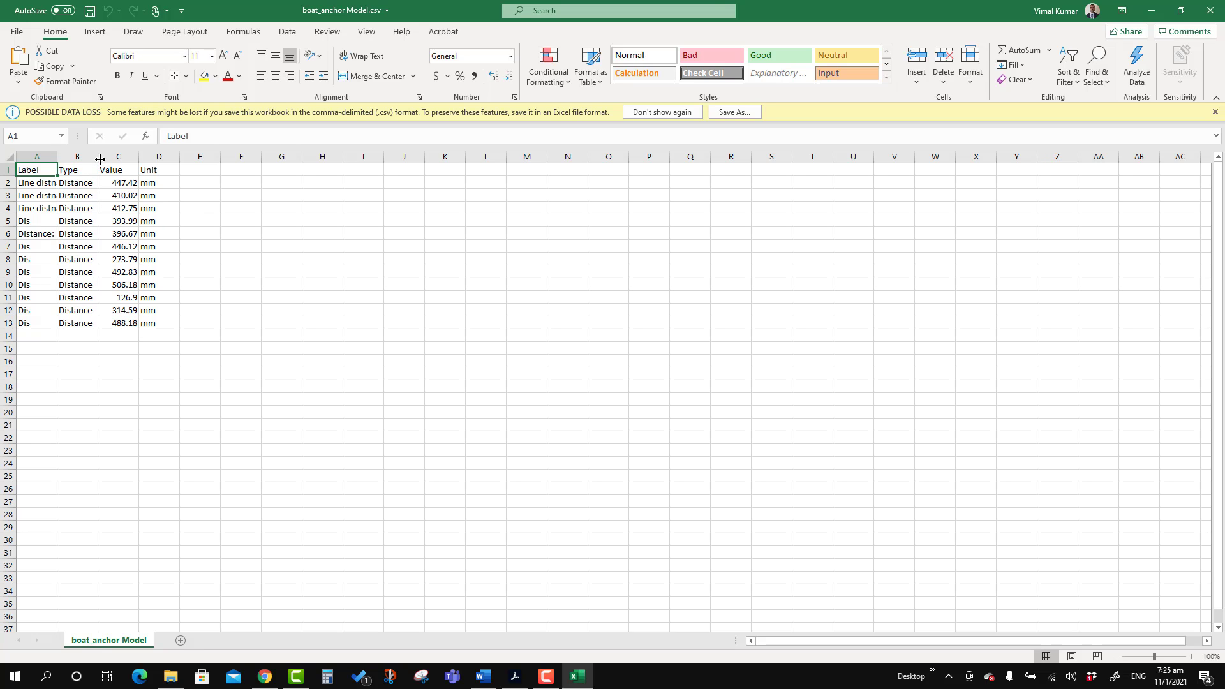
mouse_move(99, 158)
left_mouse_down()
mouse_move(118, 158)
mouse_move(82, 157)
left_mouse_up()
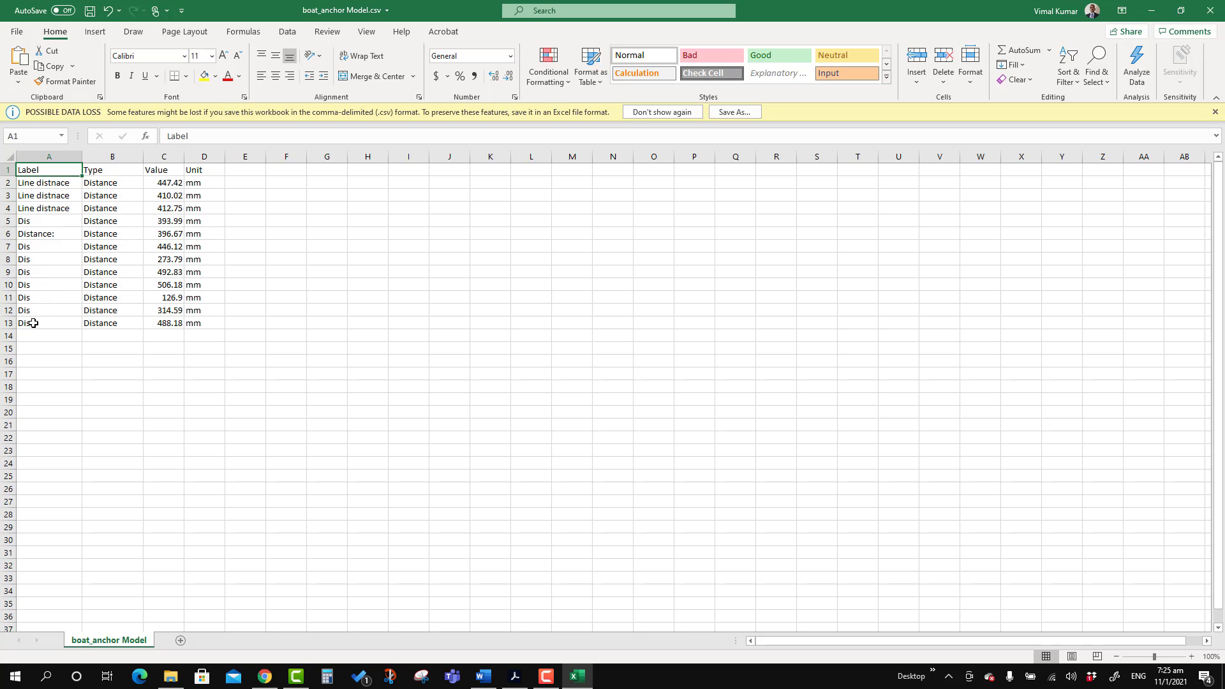